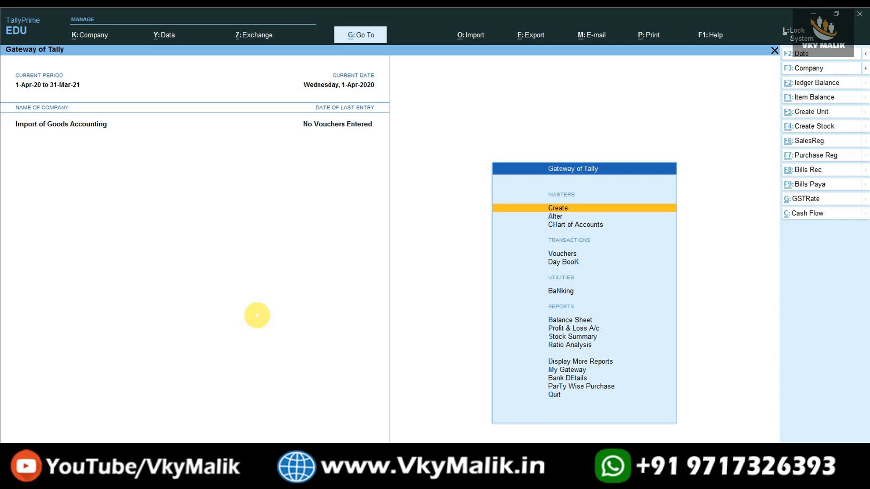
- Open the XYZ Company (Import) ledger for alteration
key(Down)
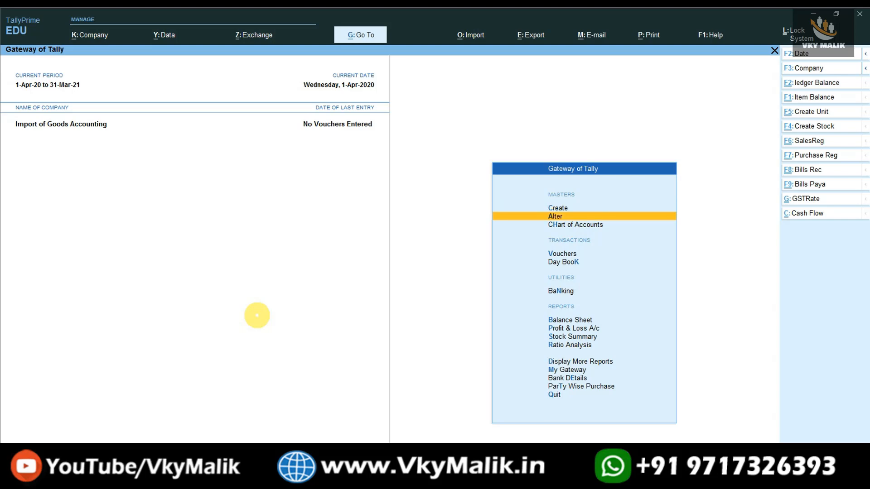
key(Return)
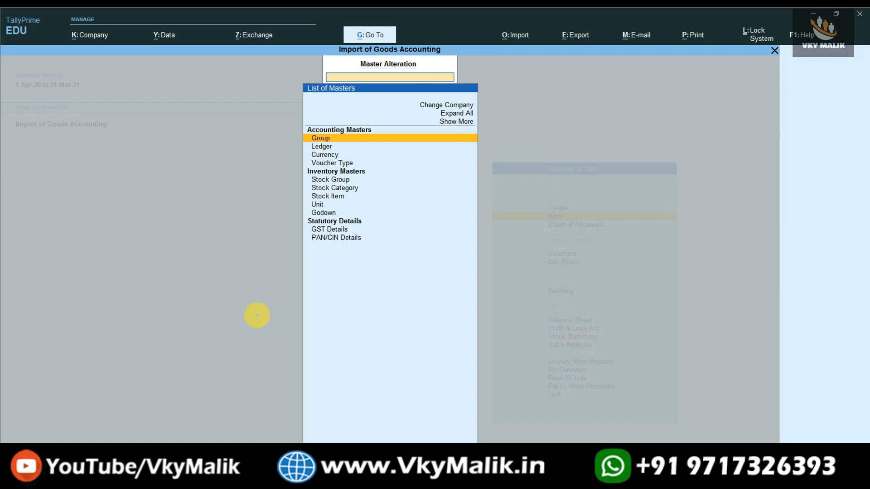
key(Down)
key(Return)
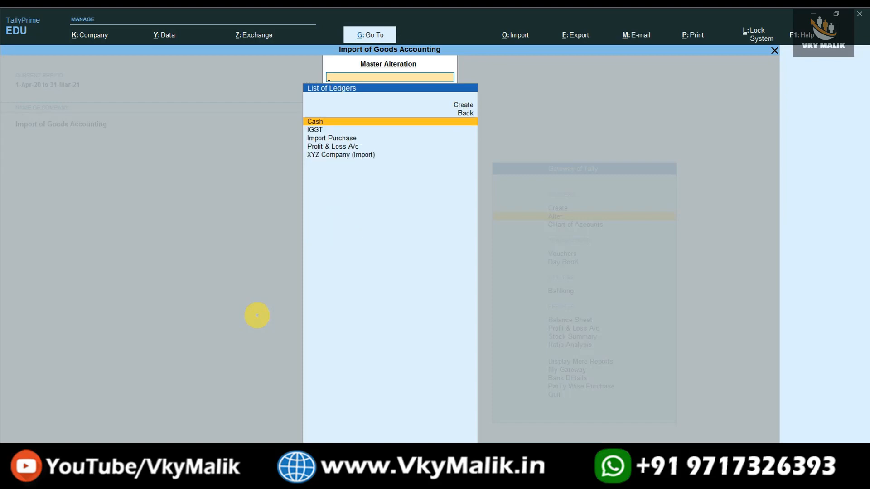
key(Down)
key(Down)
key(Down)
key(Down)
key(Up)
key(Up)
key(Up)
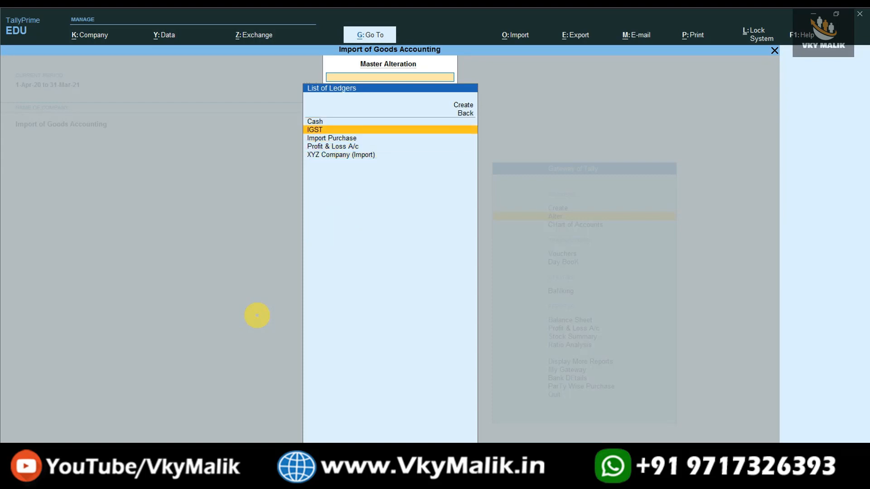
key(Down)
key(Down)
key(Down)
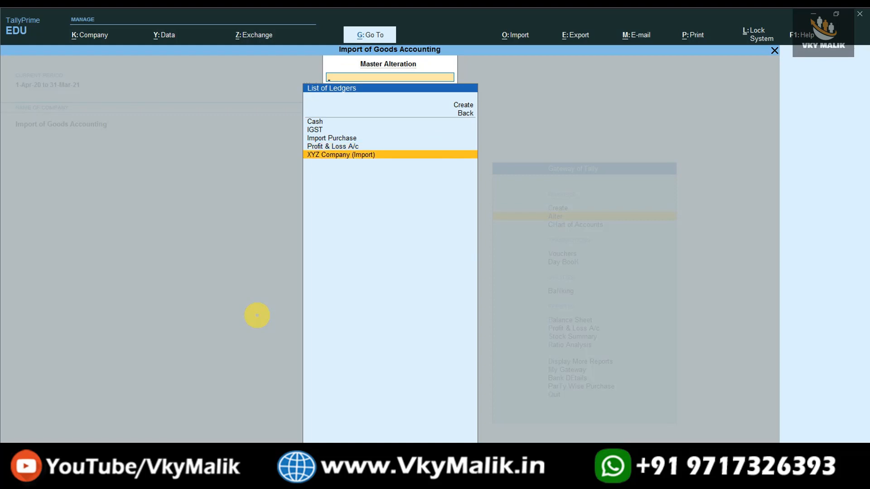
key(Return)
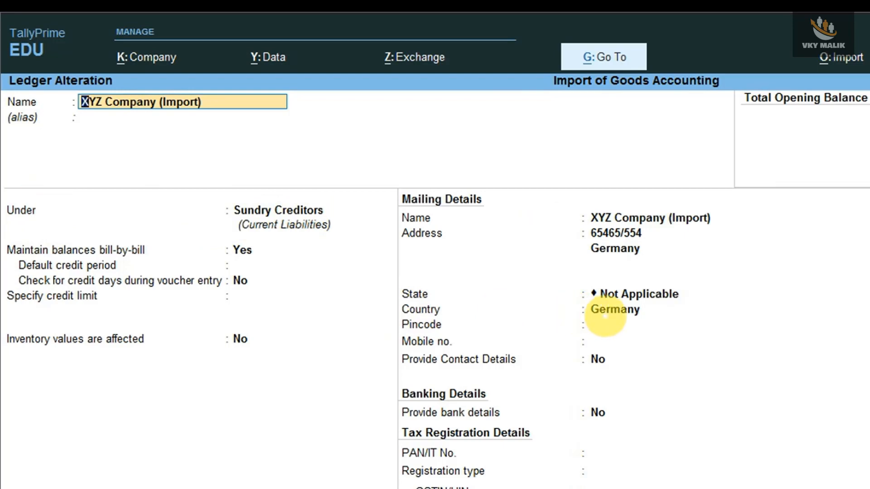
- Review the country and tax registration details of the XYZ Company (Import) ledger, and accept the ledger
click(603, 309)
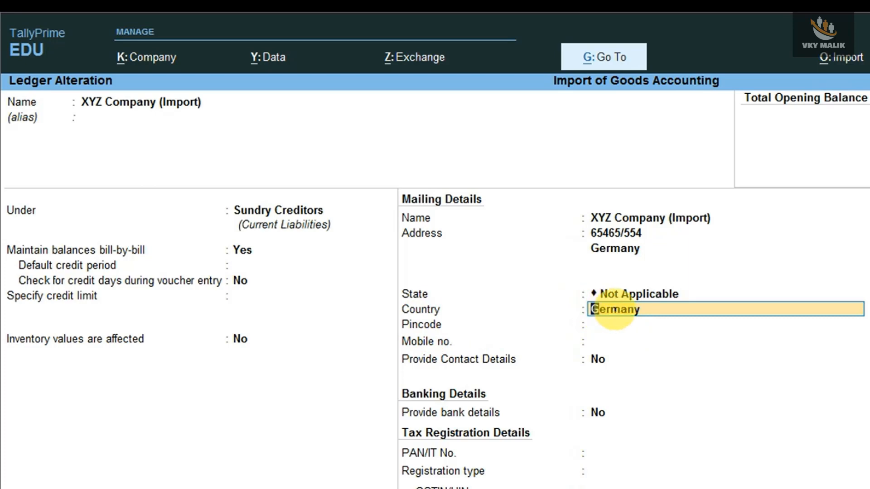
key(Return)
key(Return)
key(Return)
key(Return)
key(Return)
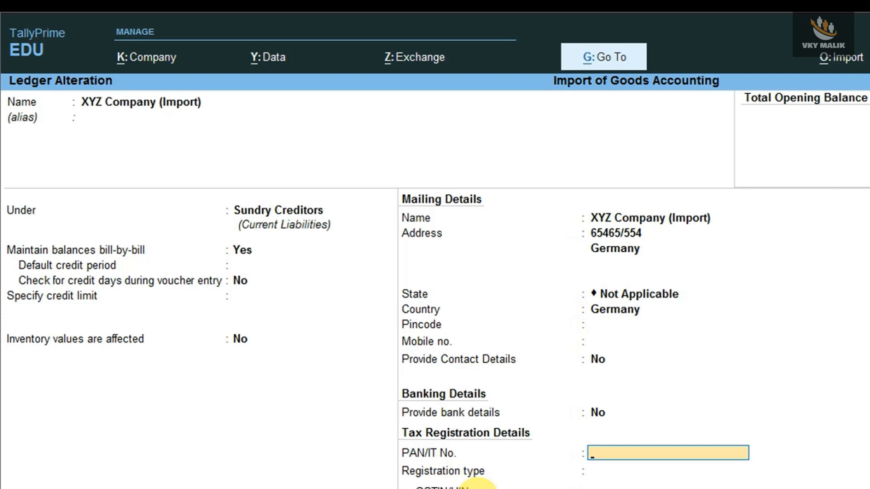
key(Return)
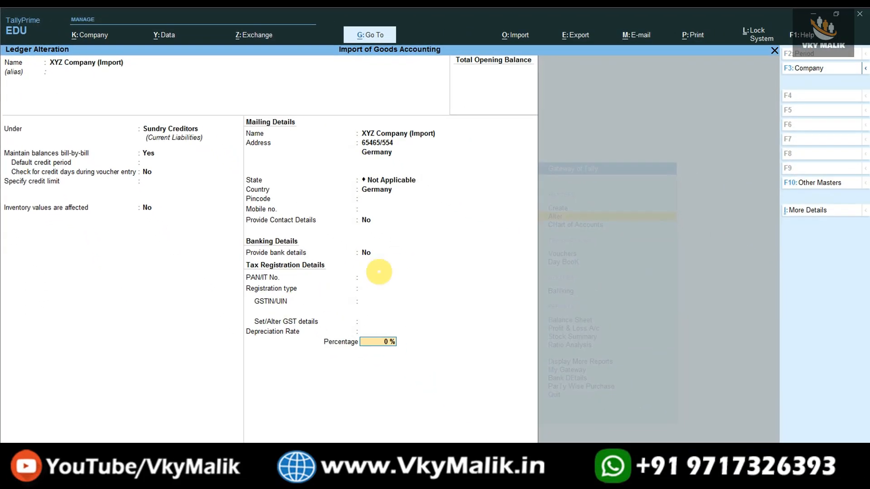
key(Return)
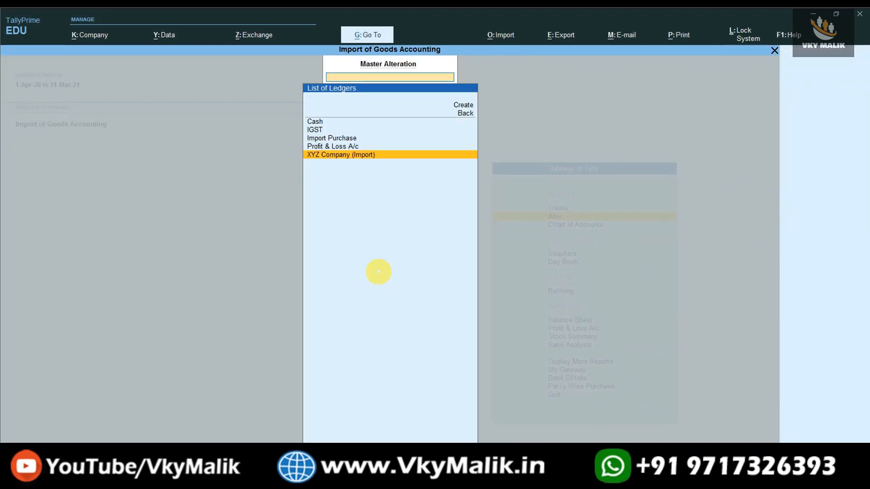
- Review the Import Purchase ledger's GST details, including the nature of transaction and tax rates, and accept the ledger
key(Up)
key(Up)
key(Return)
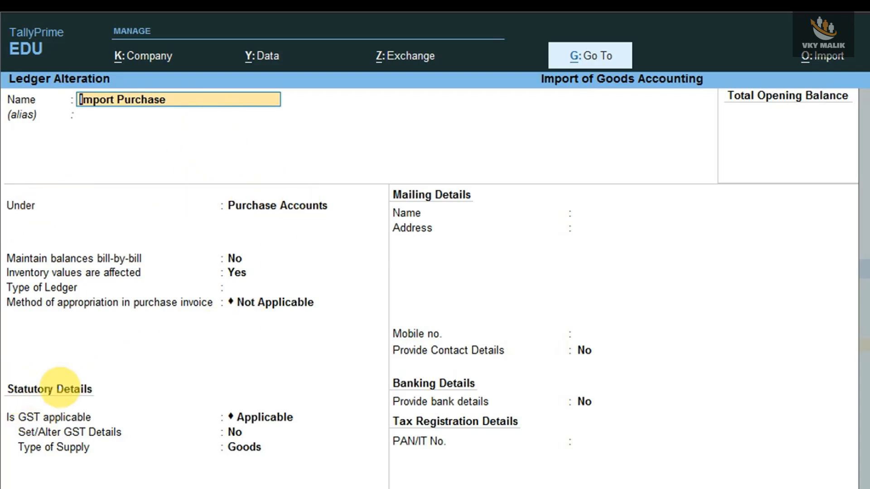
click(252, 417)
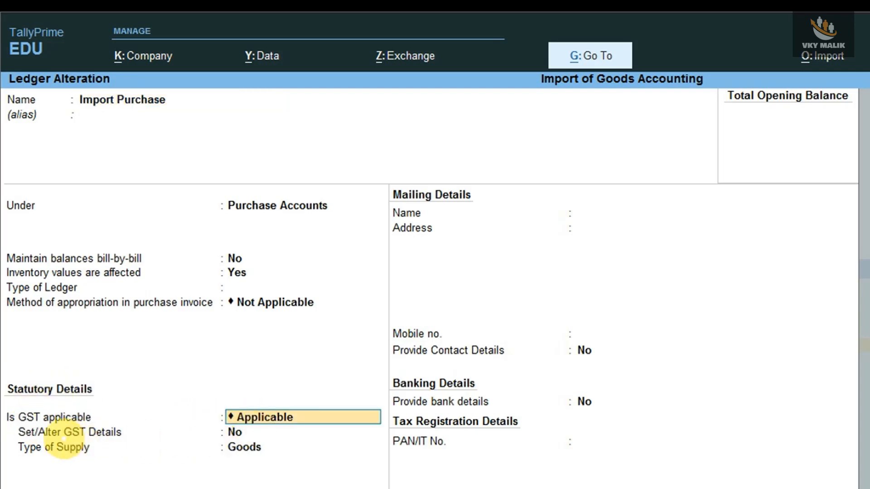
key(Return)
key(y)
key(Return)
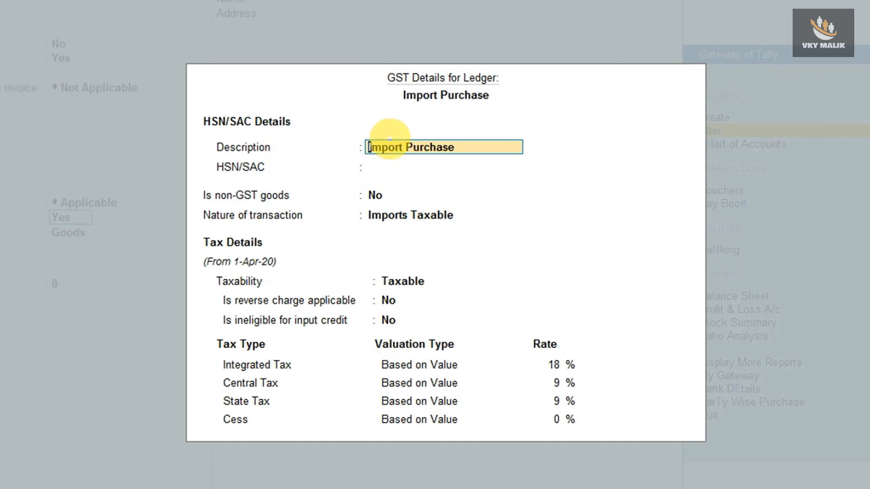
click(401, 215)
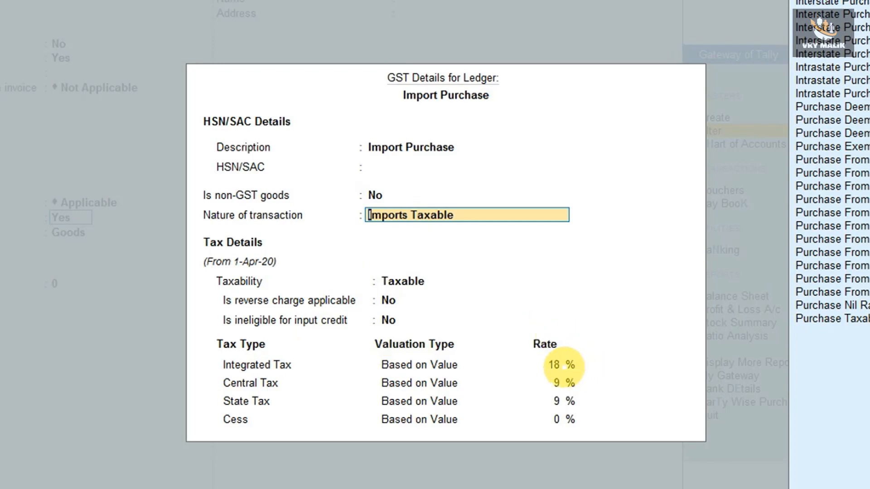
key(ctrl+a)
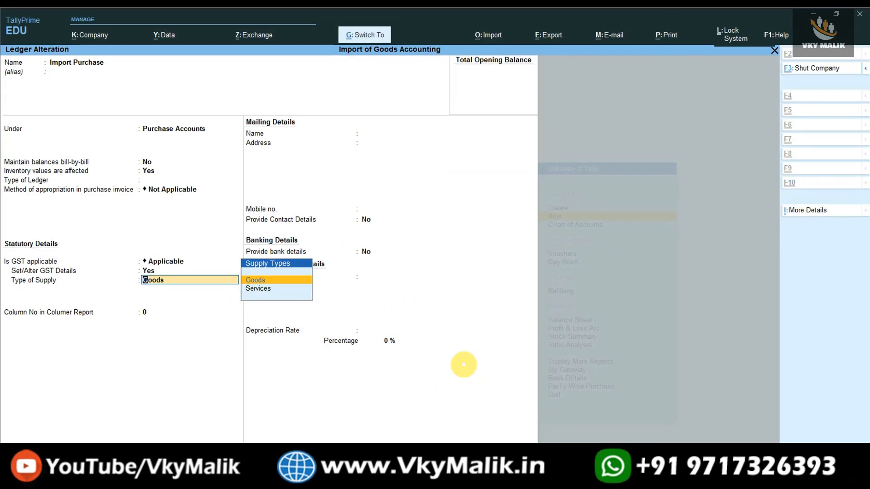
key(ctrl+a)
- Review the IGST ledger's duty and tax settings, and return to the Gateway of Tally
key(Up)
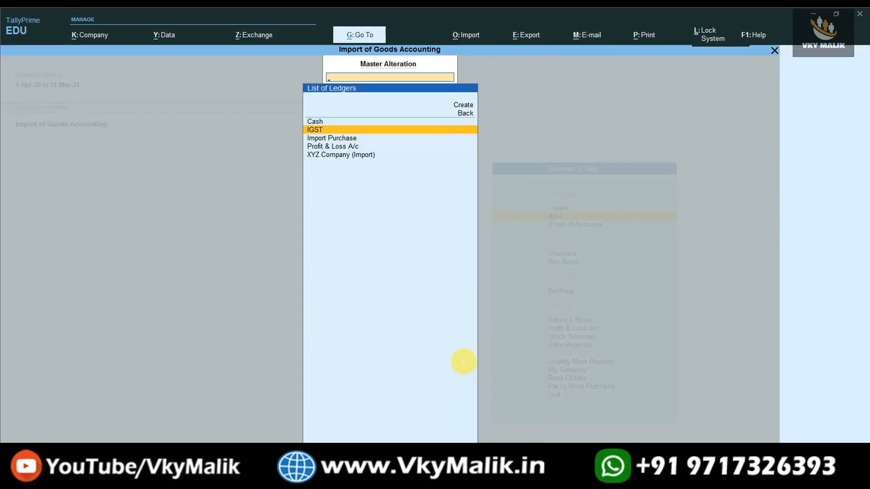
key(Return)
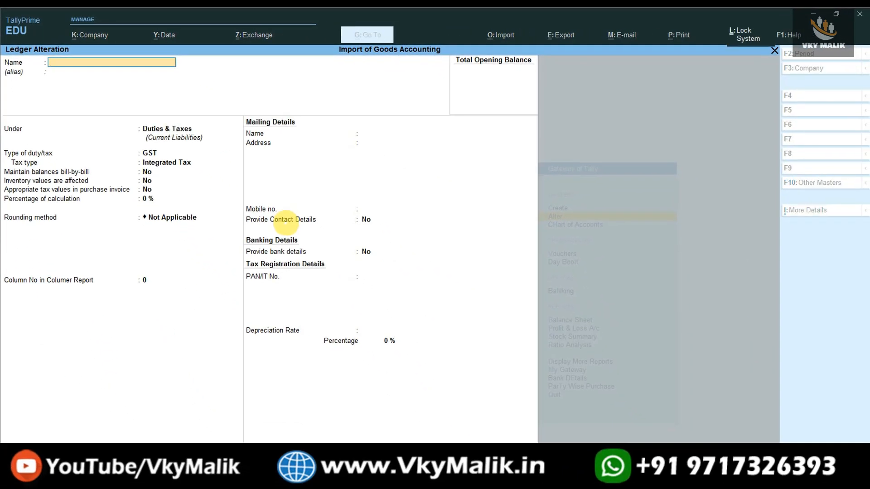
key(Escape)
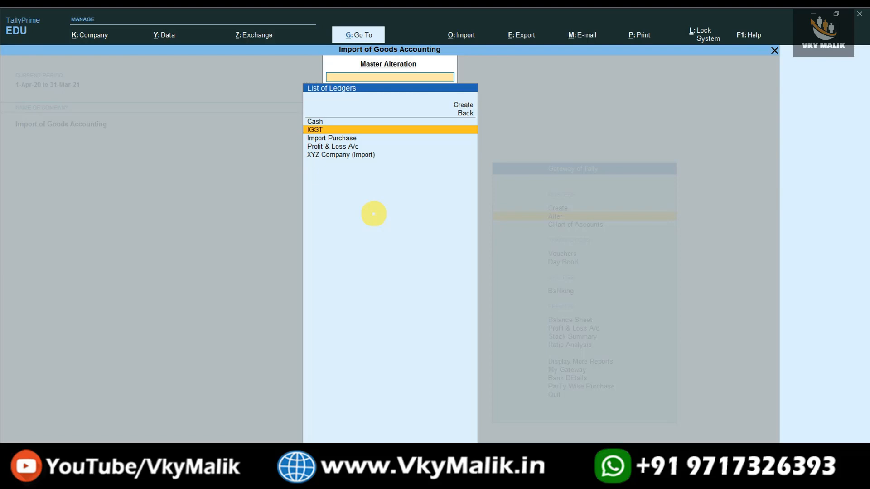
key(Escape)
key(Escape)
key(Escape)
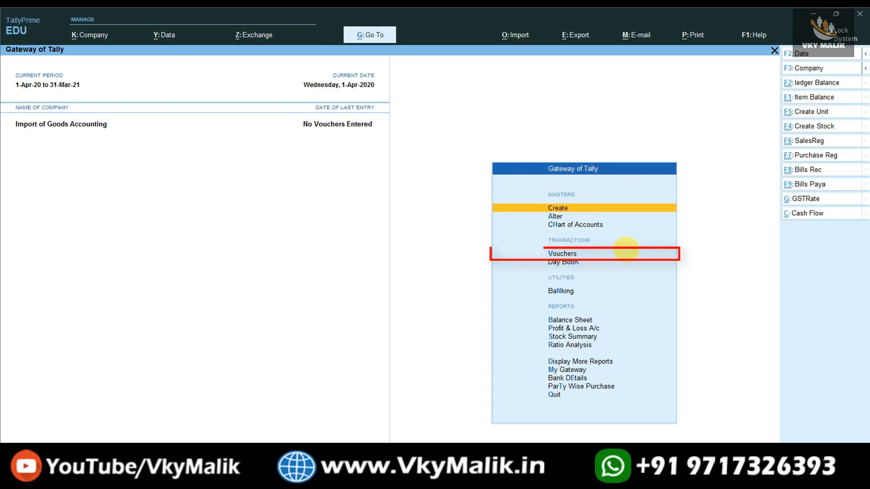
- Start a purchase voucher with XYZ Company (Import) as the party and Import Purchase as the purchase ledger
key(Down)
key(Down)
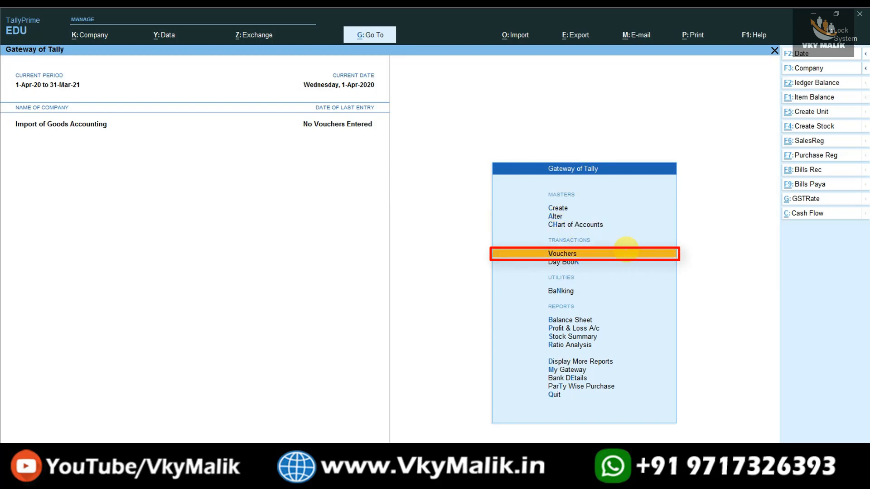
key(Return)
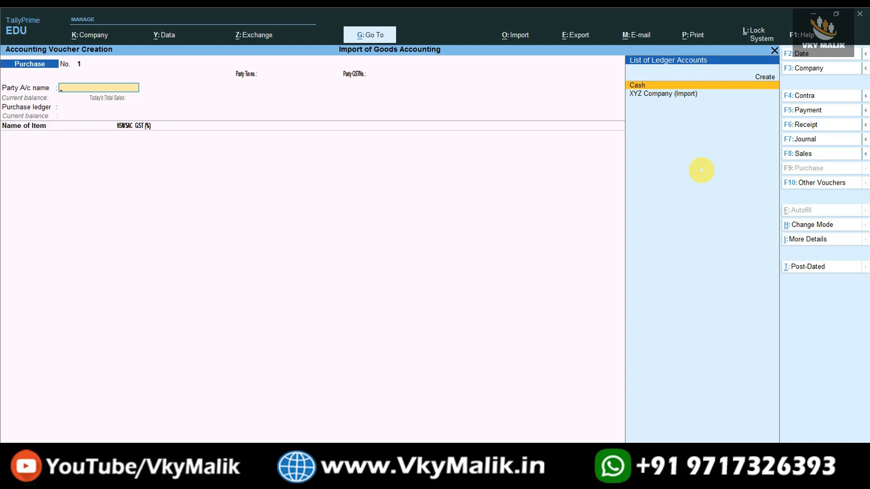
key(Down)
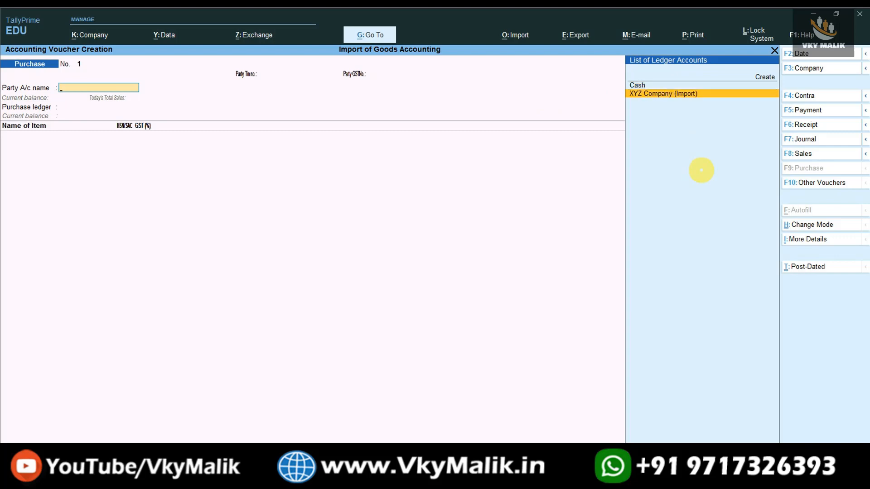
key(Return)
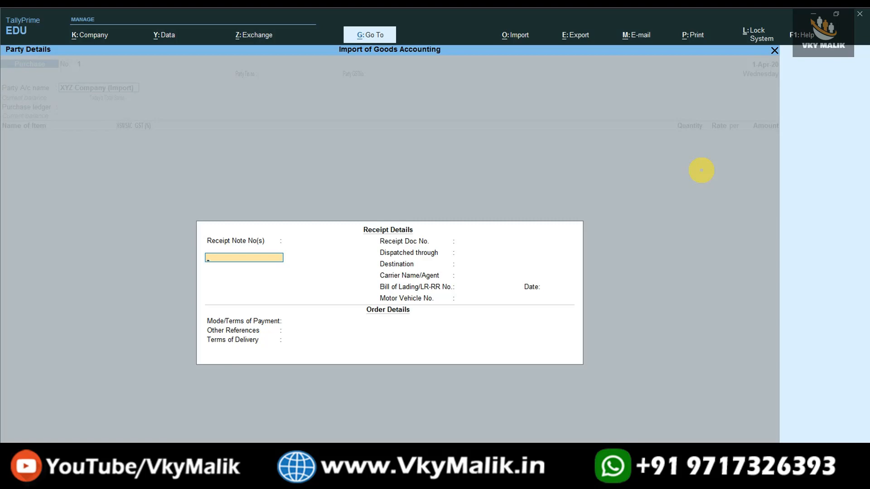
key(Escape)
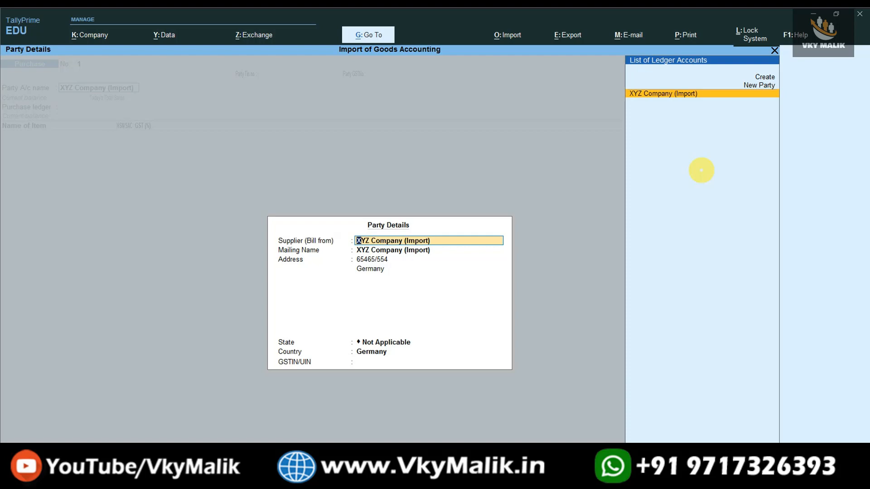
key(ctrl+a)
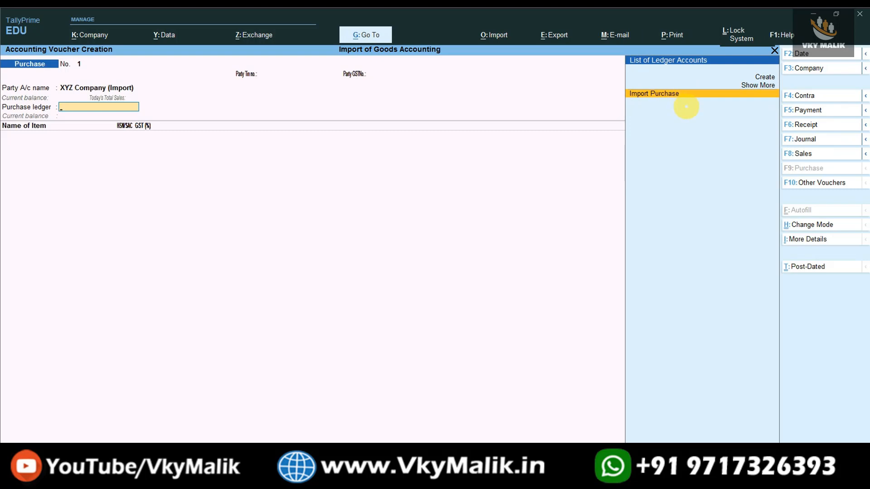
key(Return)
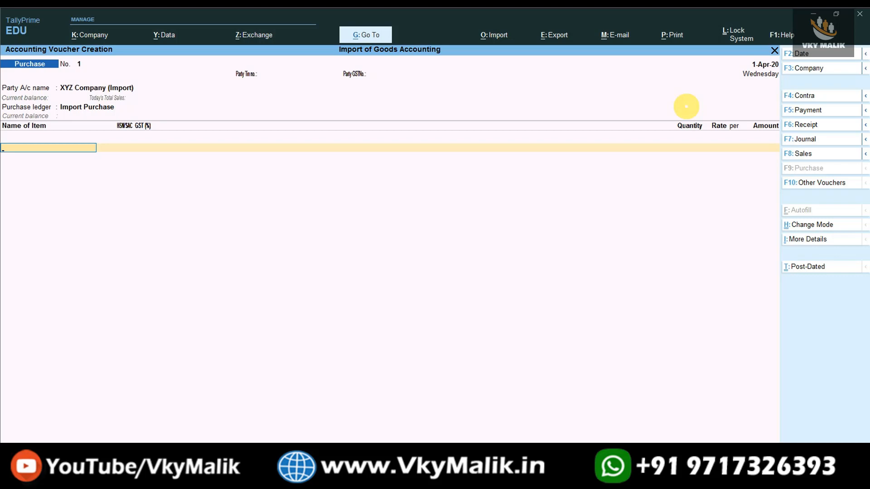
- Start a new stock item named Instruments from the voucher, with pcs as its unit
key(alt+c)
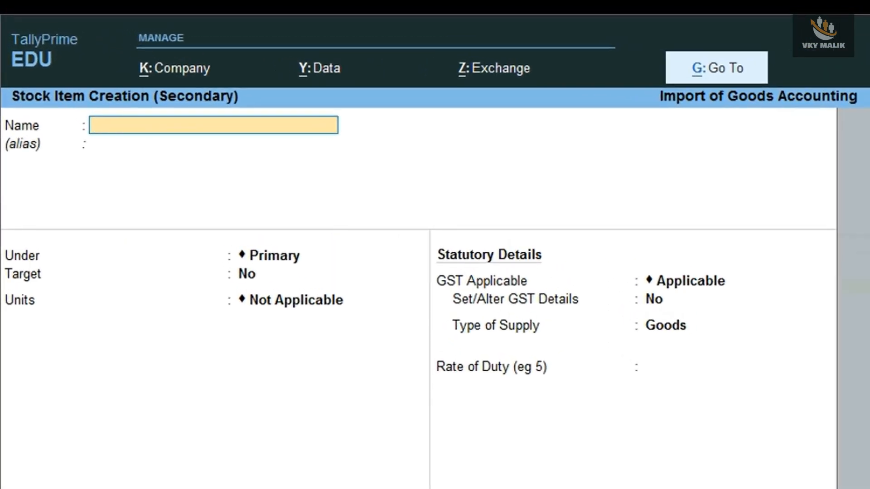
text(In)
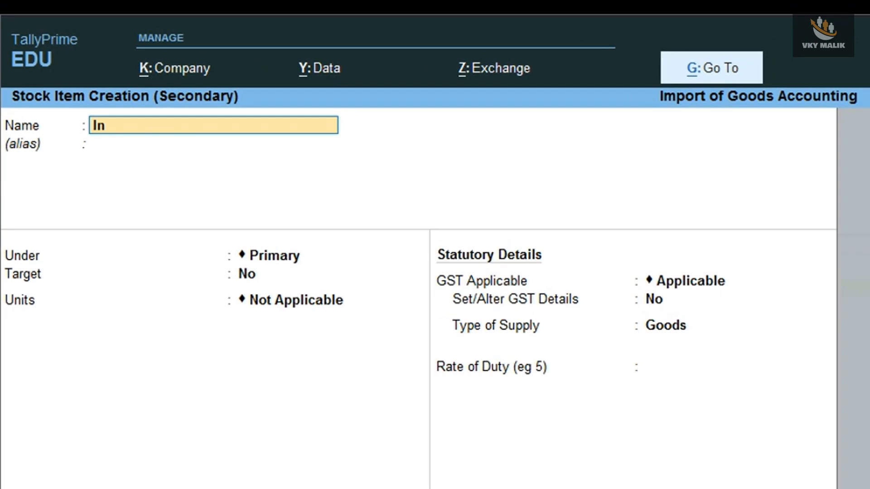
text(struments)
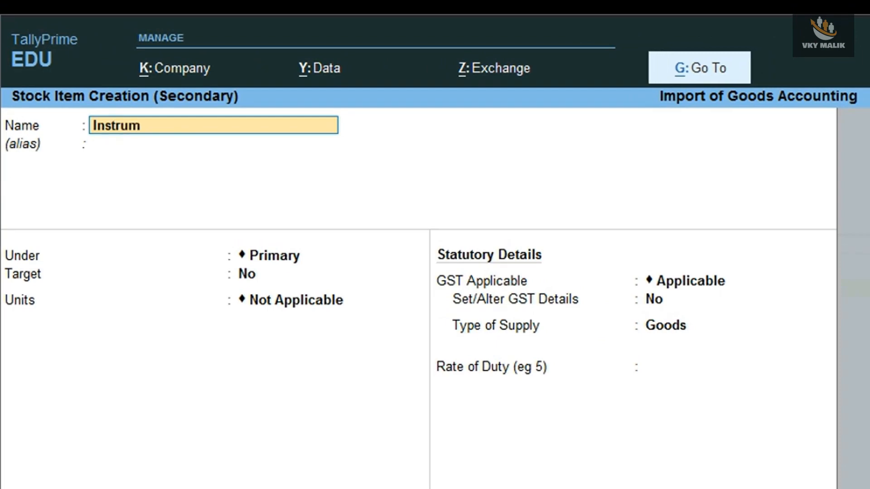
key(Return)
key(Return)
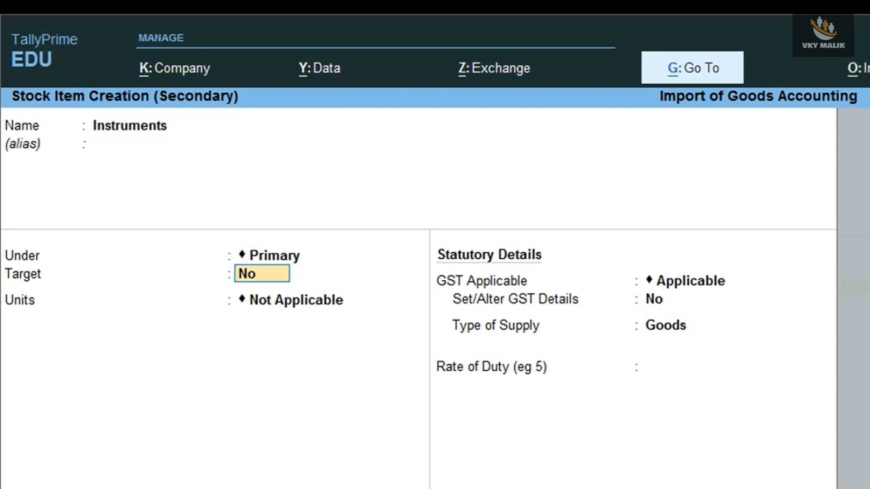
key(Return)
text(pcs)
key(Return)
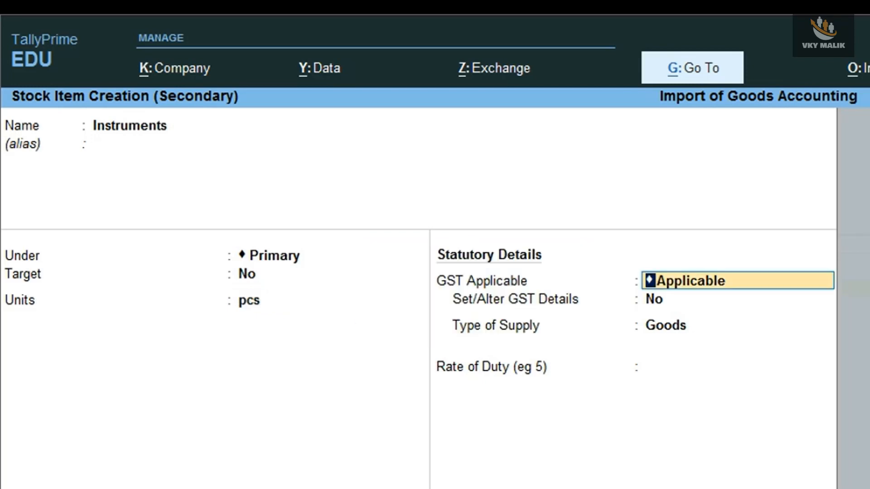
- Enable GST details for the Instruments stock item, with Instruments as the description and 65465 as the HSN/SAC
key(Return)
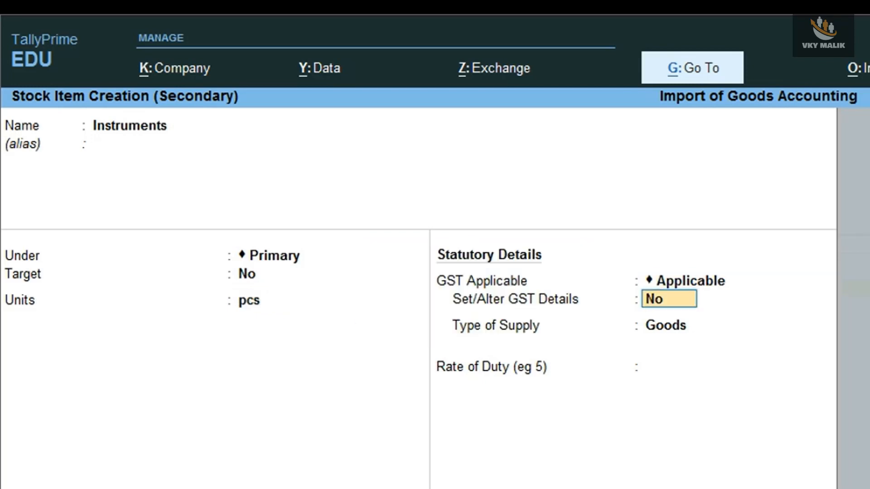
text(y)
key(Return)
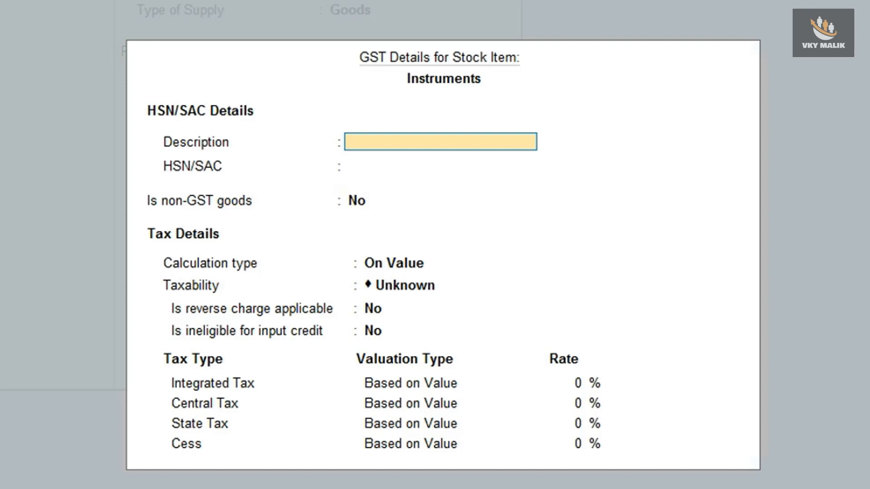
text(Instruments)
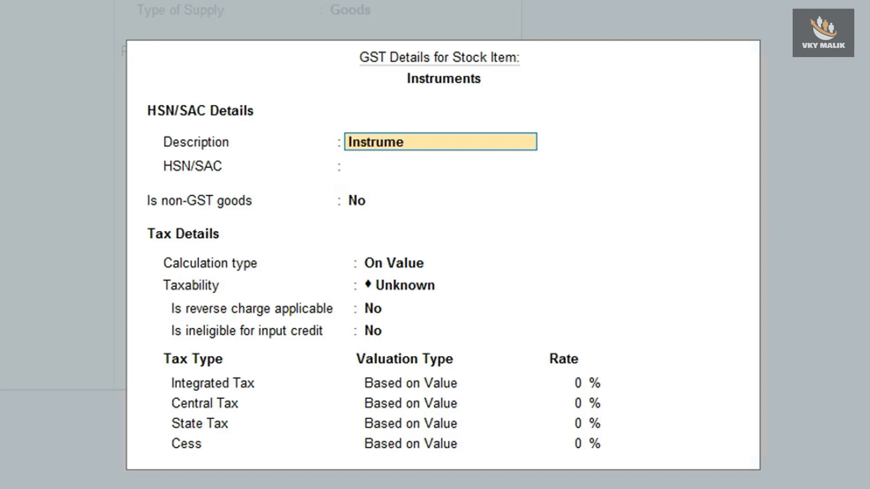
key(Return)
text(65465)
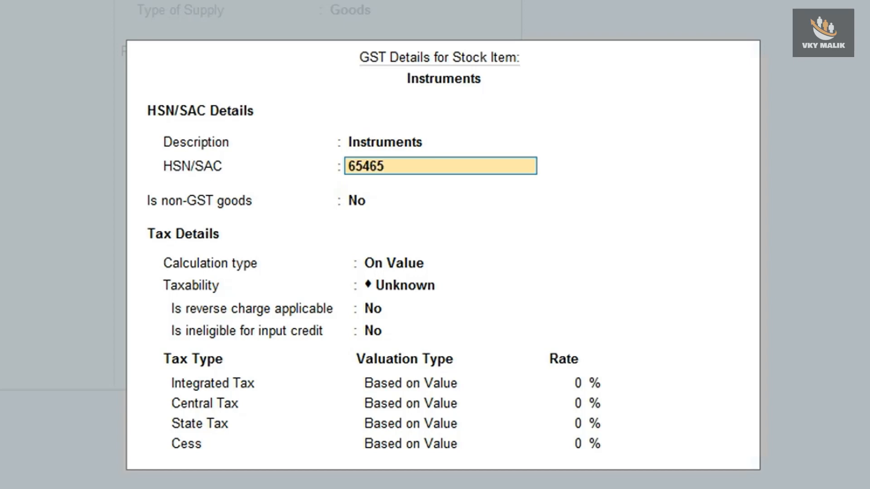
key(Return)
- Set the item's taxability to Taxable with 18% integrated tax, and save the stock item with Goods as the type of supply
key(Return)
key(Return)
text(T)
key(Return)
key(Return)
key(Return)
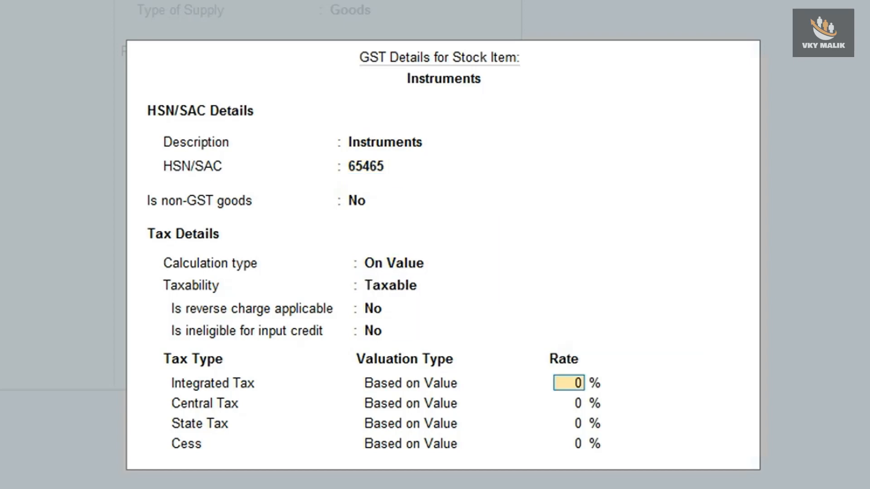
text(18)
key(Return)
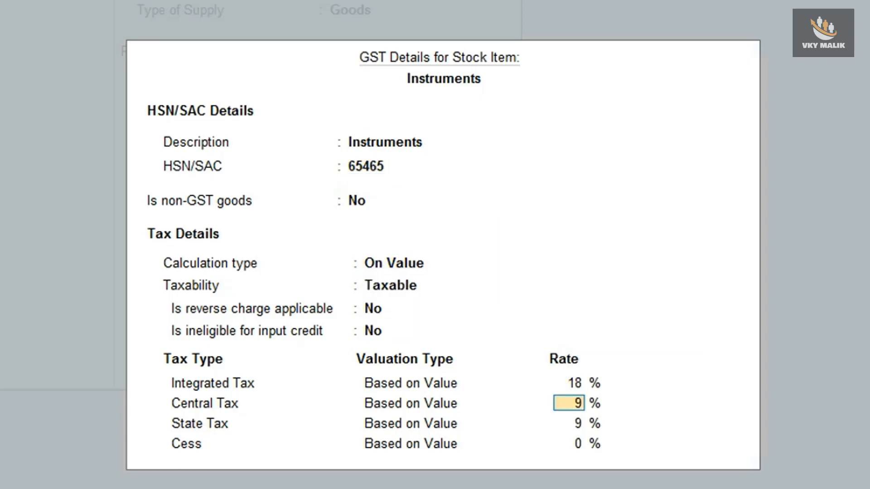
key(Return)
key(Return)
key(Return)
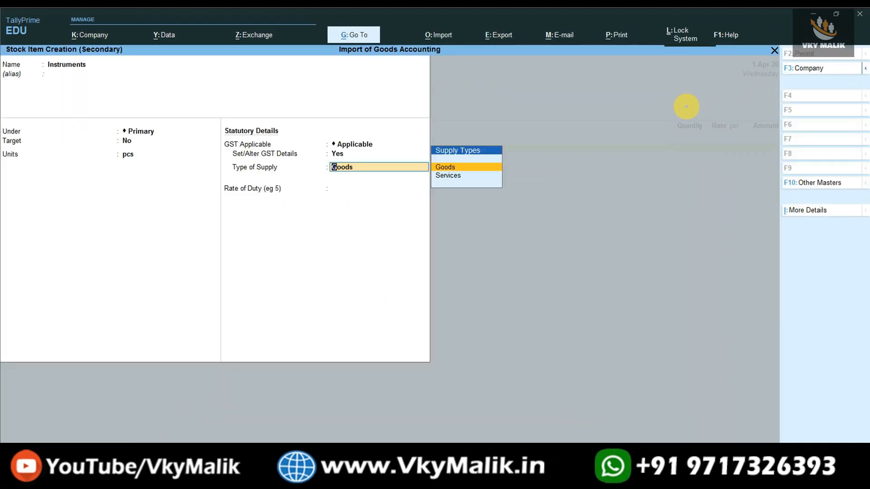
key(Return)
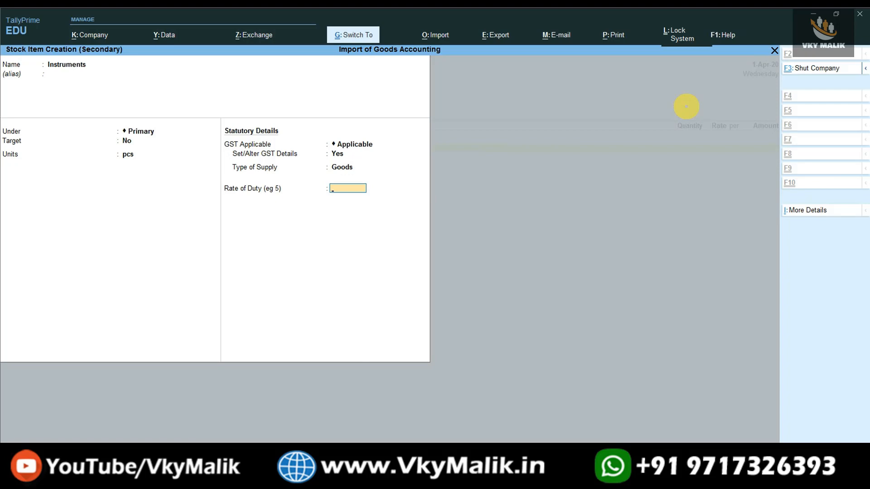
key(Return)
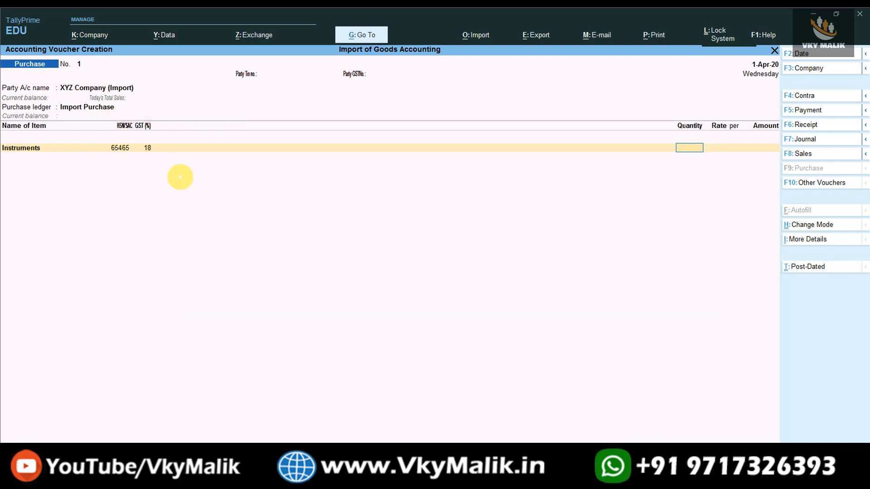
- Enter a quantity of 100 pcs at a rate of 10,000 for Instruments, and accept the tax classification details
text(100)
key(Return)
text(10,000)
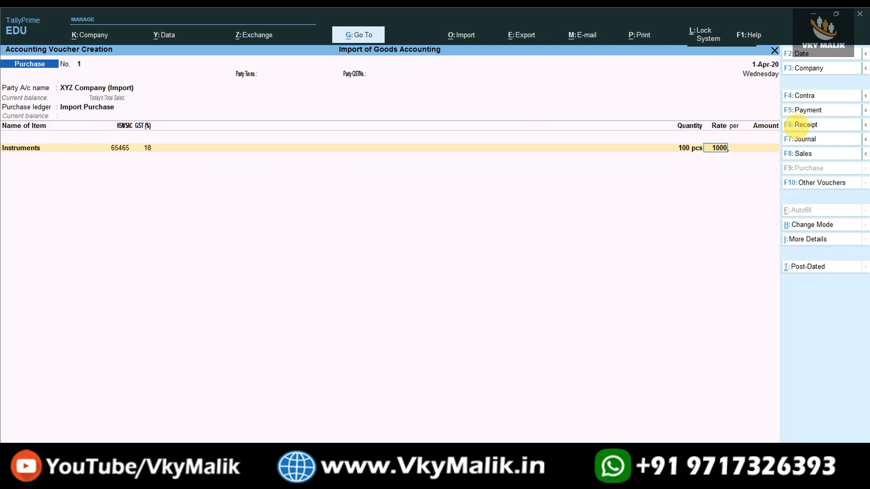
key(Return)
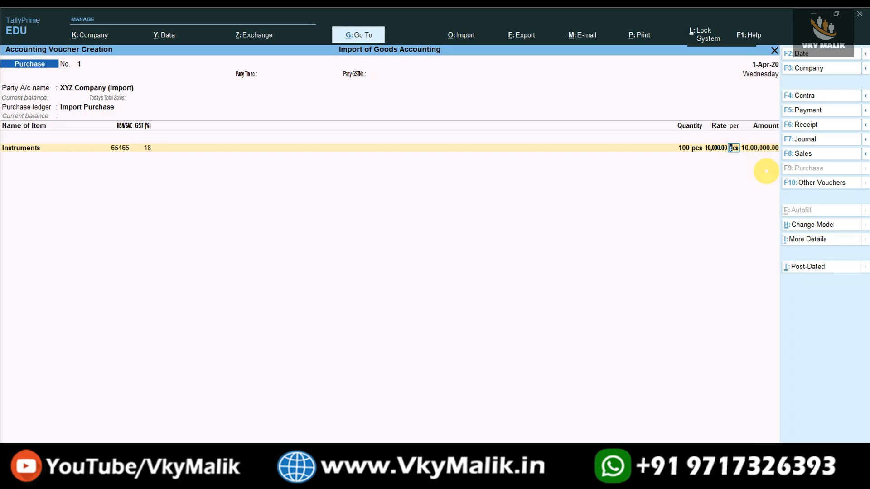
key(Return)
key(Return)
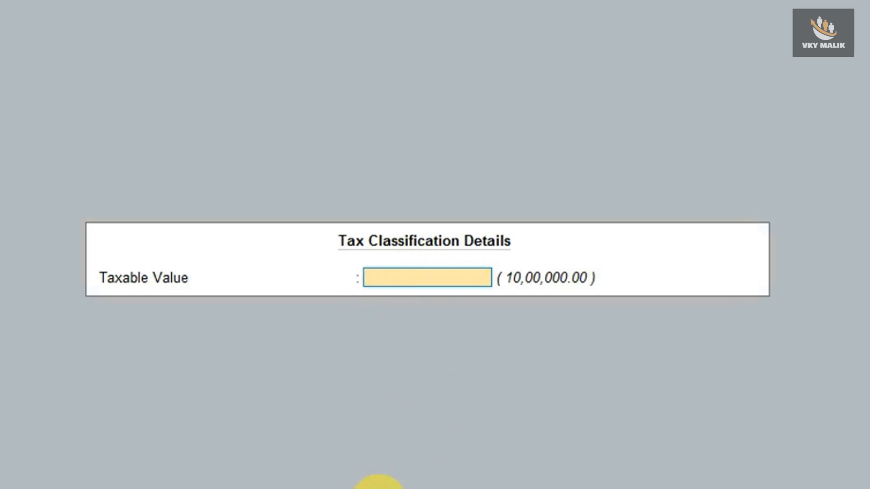
key(Return)
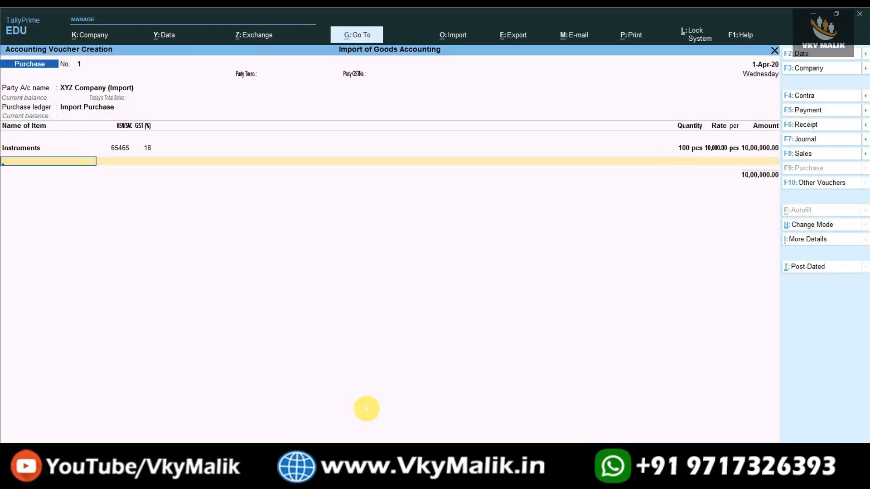
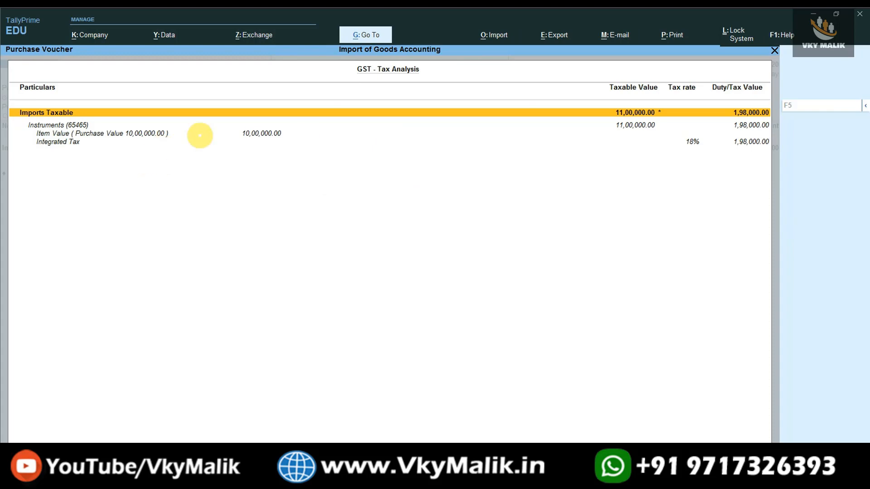
- Review the item value and integrated tax in the voucher's GST tax analysis, and save the purchase voucher
click(270, 133)
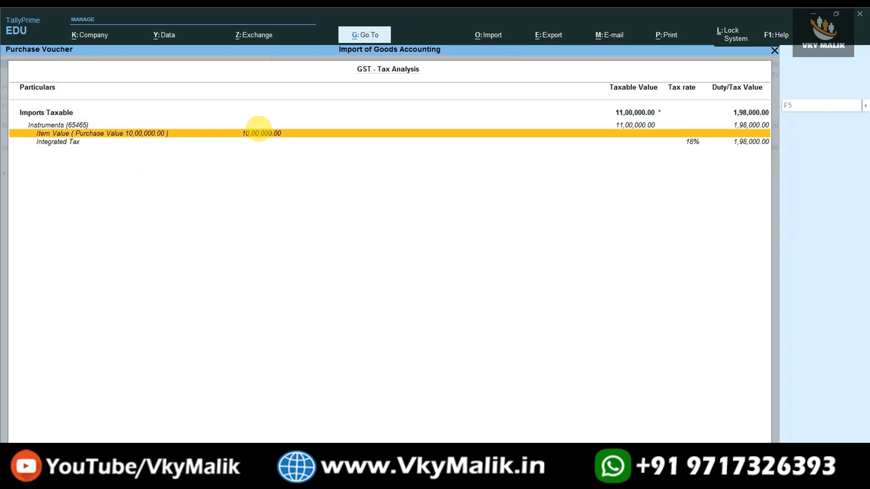
click(70, 142)
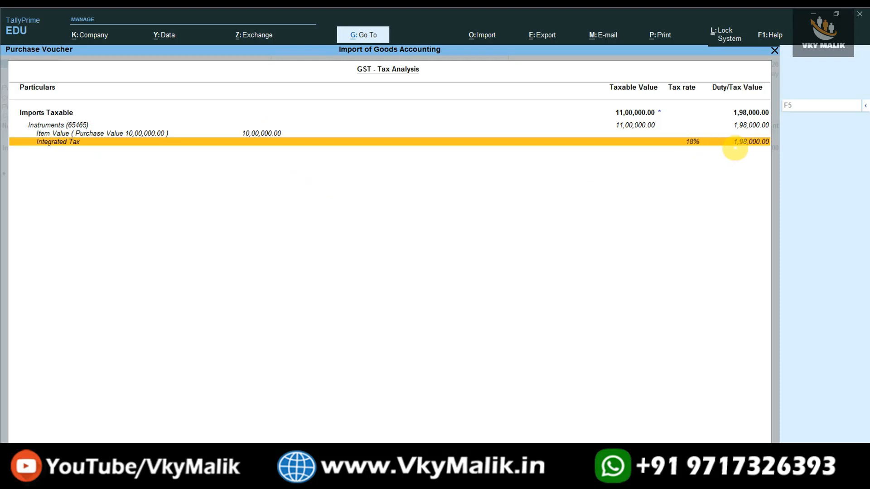
key(Escape)
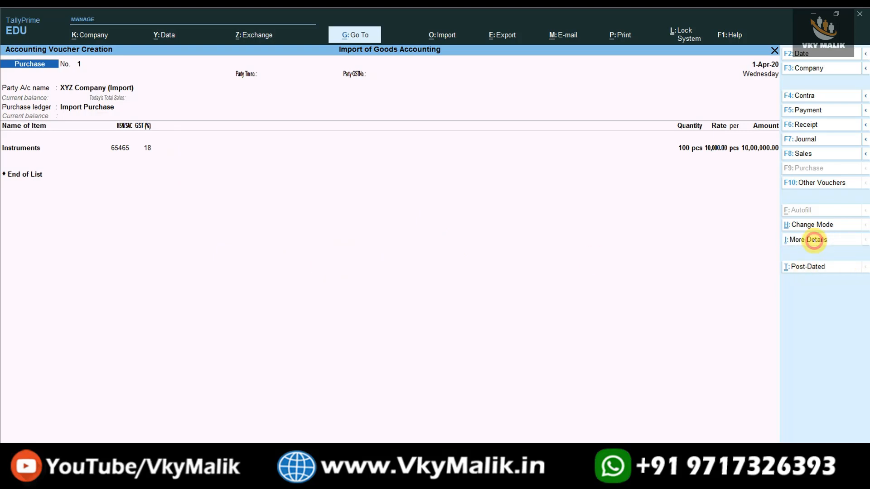
click(813, 239)
click(275, 205)
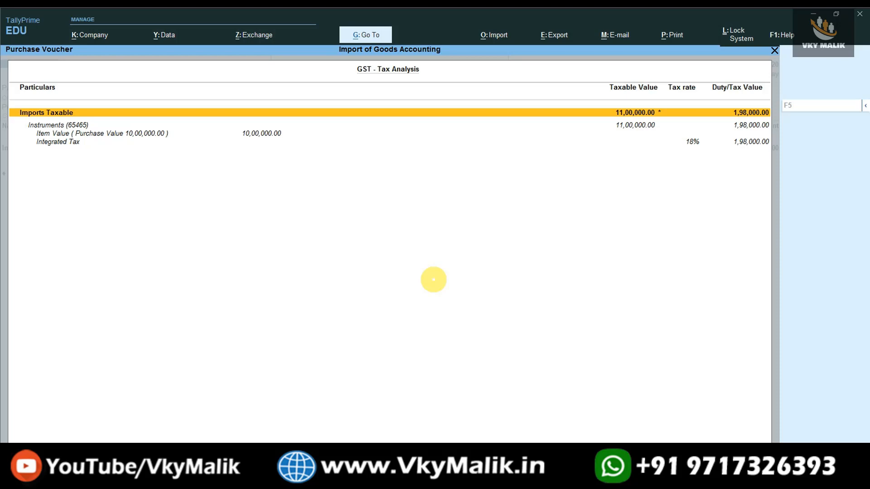
click(719, 142)
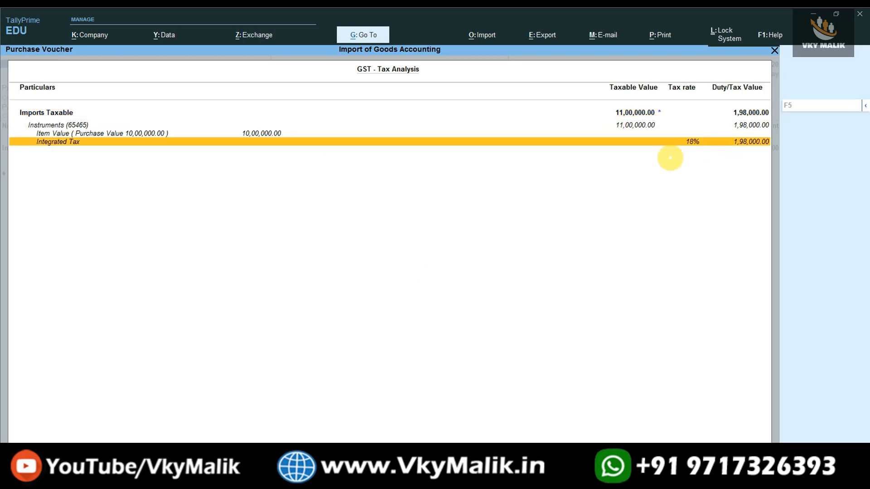
key(Escape)
key(ctrl+a)
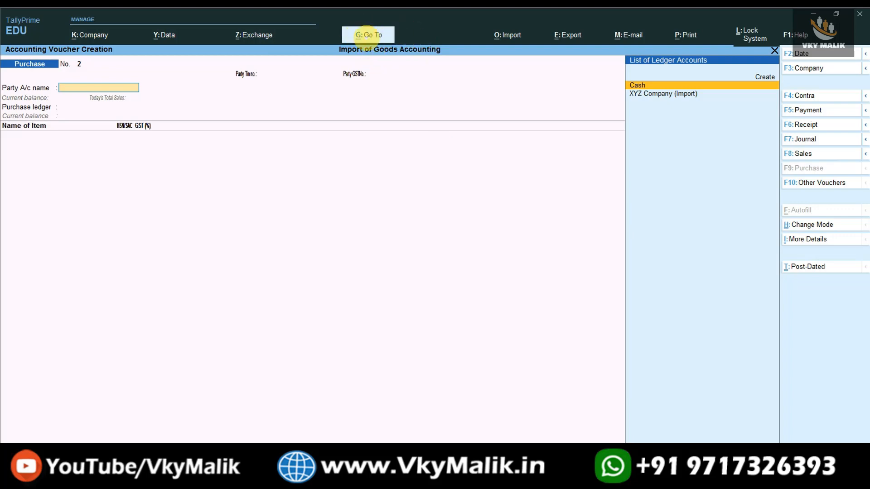
- Open the GSTR-2 report and examine the Import of Goods row
click(366, 35)
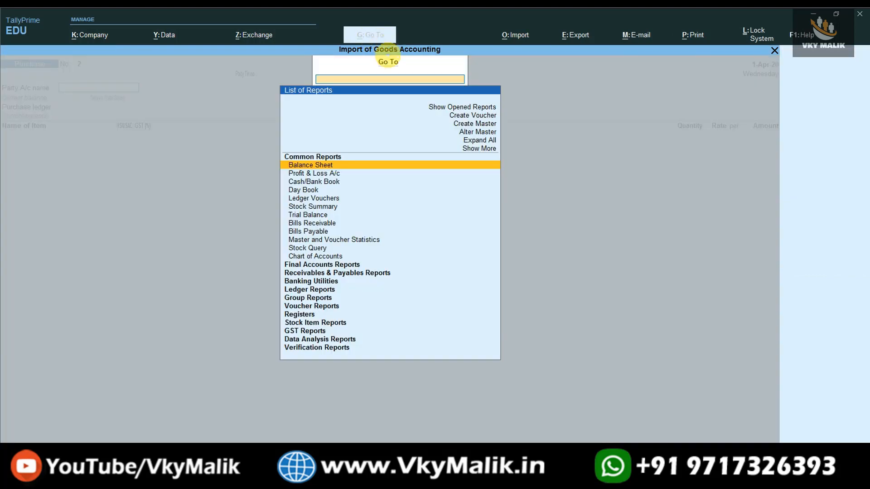
text(Gst)
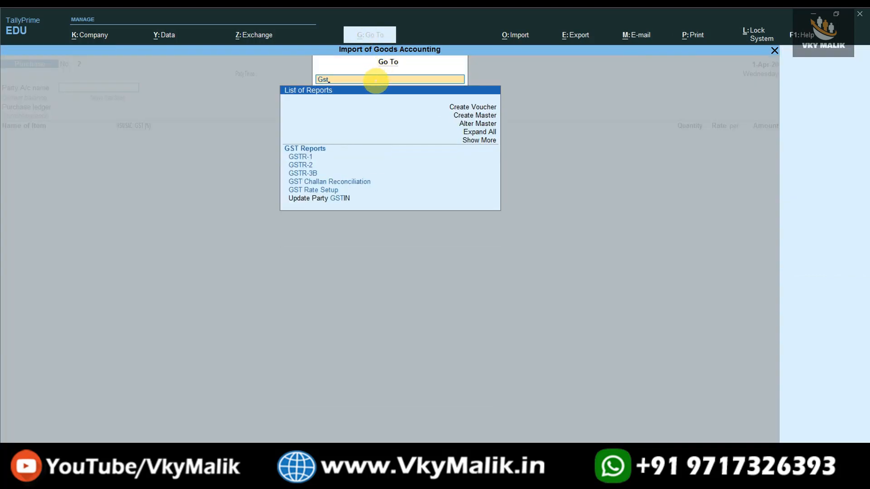
key(Down)
key(Down)
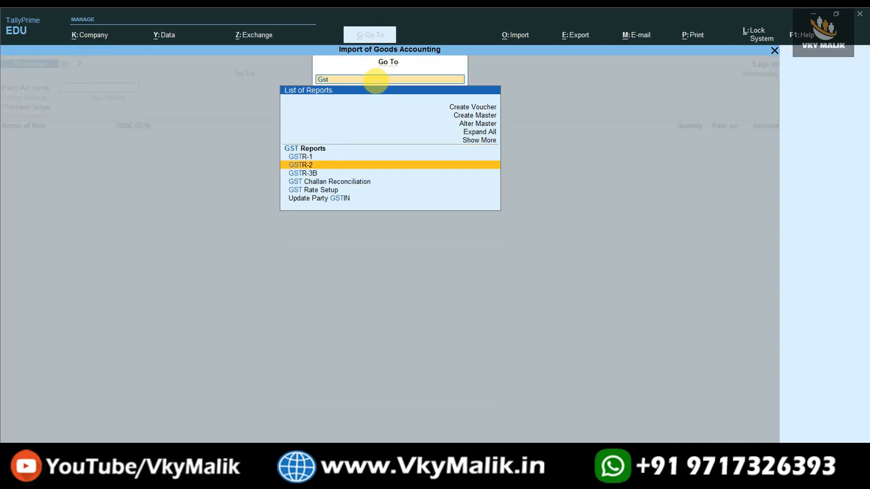
key(Return)
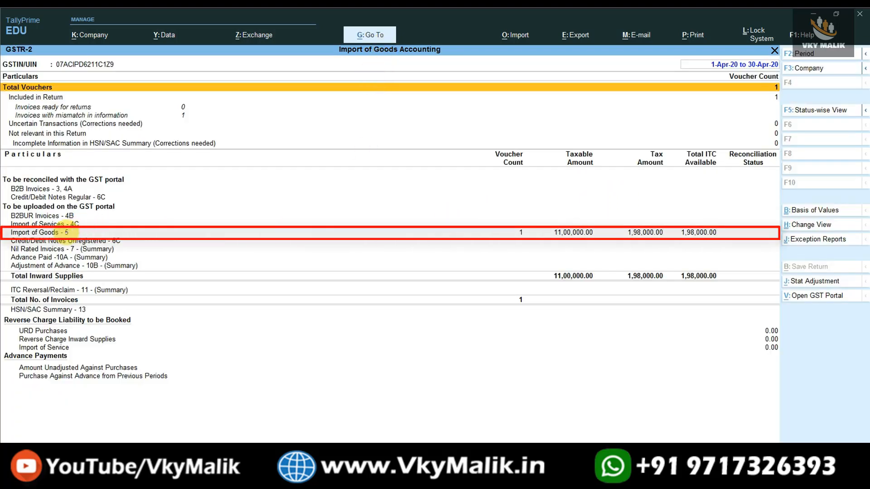
click(68, 231)
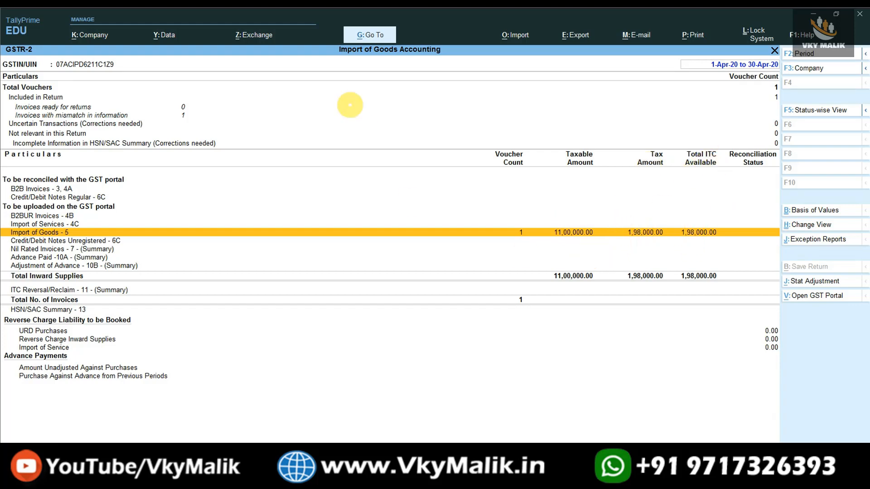
- Examine the Balance Sheet in detailed form, and return to the Gateway of Tally
click(369, 33)
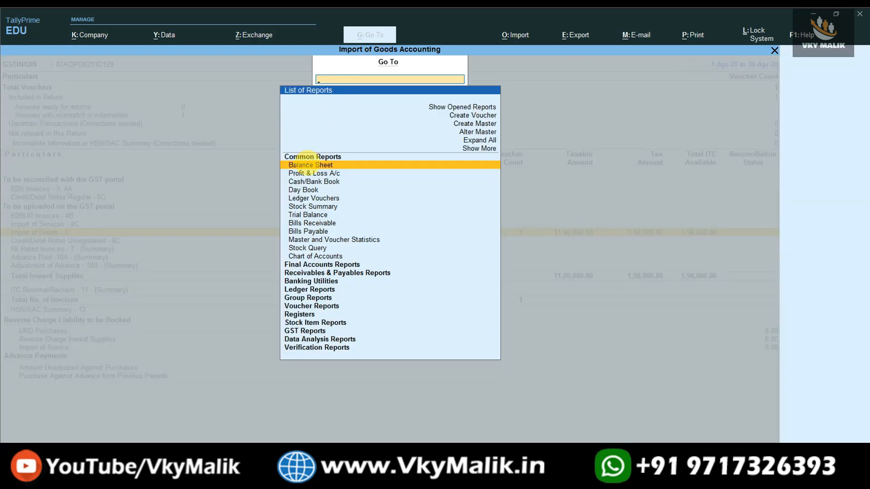
click(308, 164)
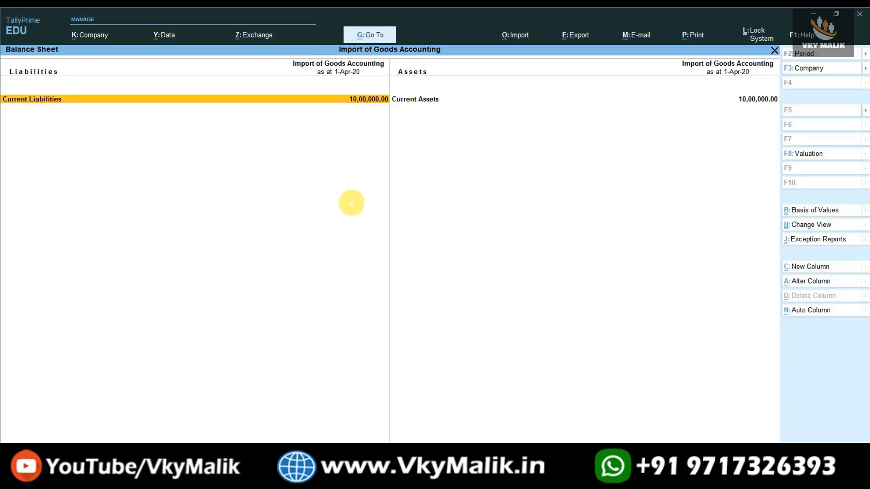
key(alt+F5)
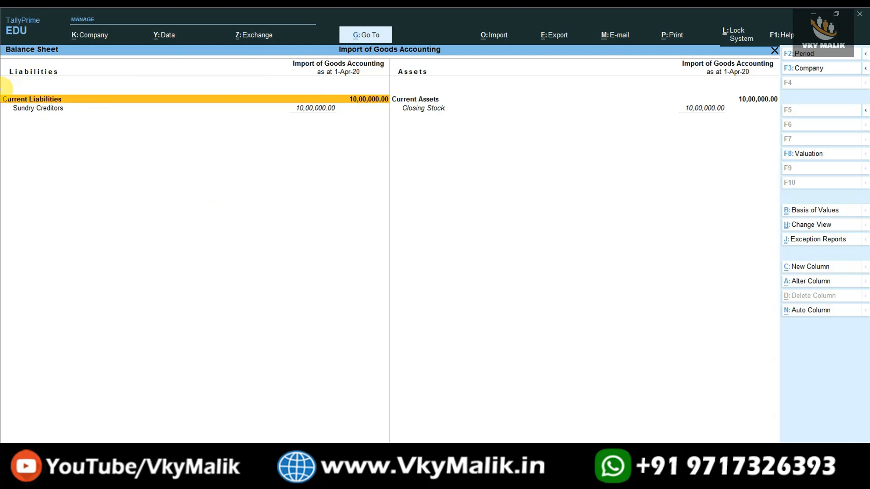
key(Escape)
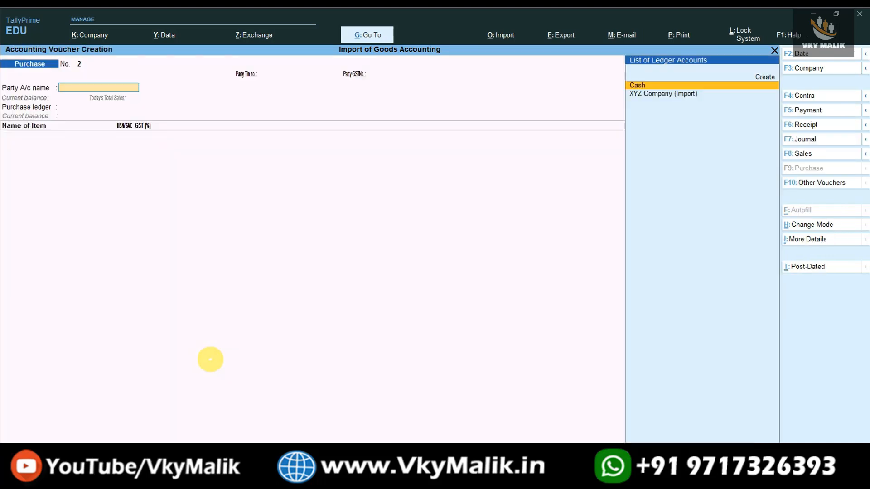
key(Escape)
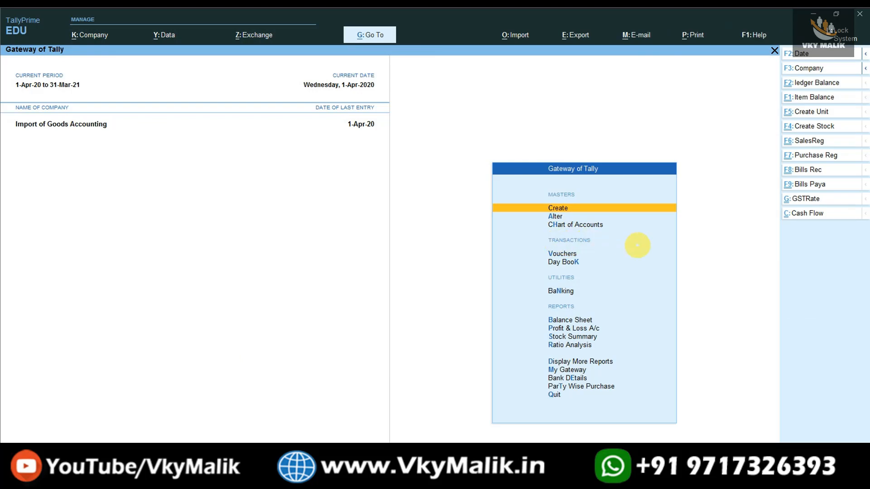
- Start a new journal voucher from the Gateway of Tally
key(Down)
key(Down)
key(Down)
key(Down)
key(v)
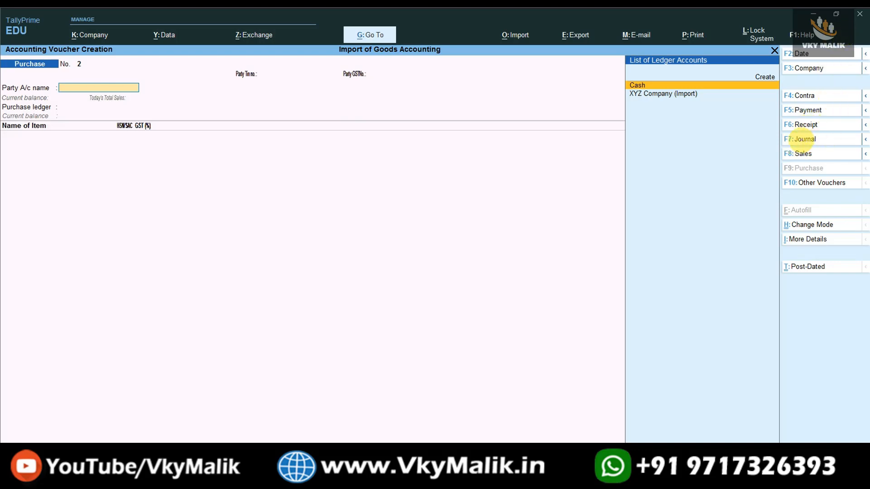
click(810, 139)
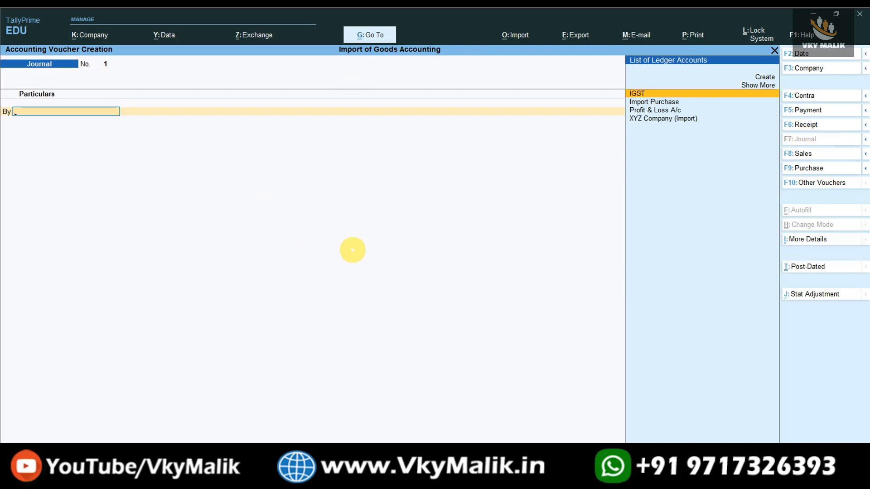
- Set the journal's stat adjustment to GST, Increase of Tax Liability, with Import of Goods as the additional details
key(alt+j)
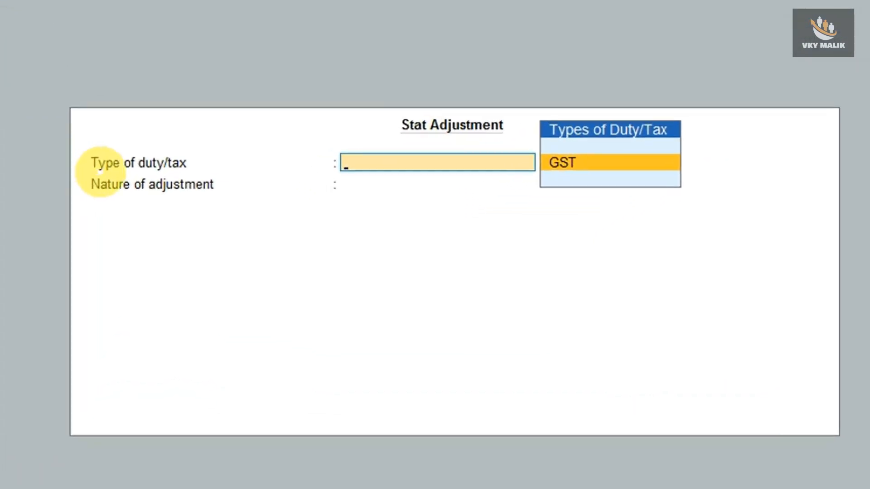
key(Return)
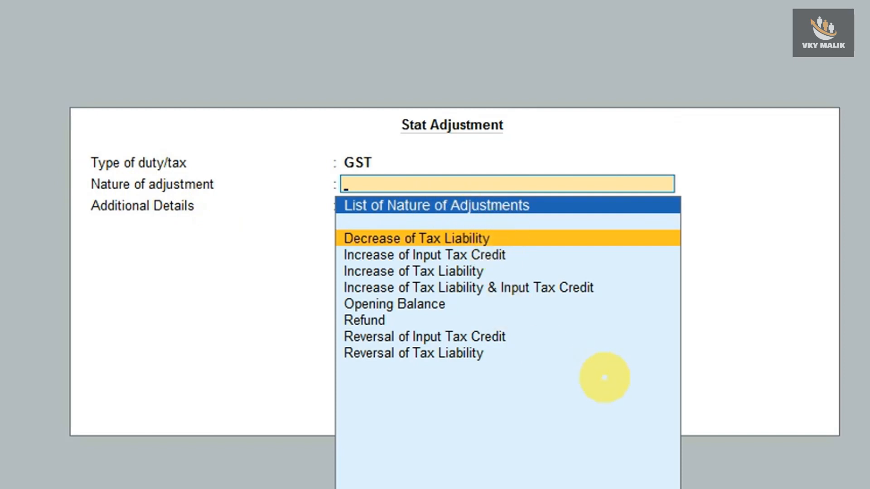
key(Down)
key(Down)
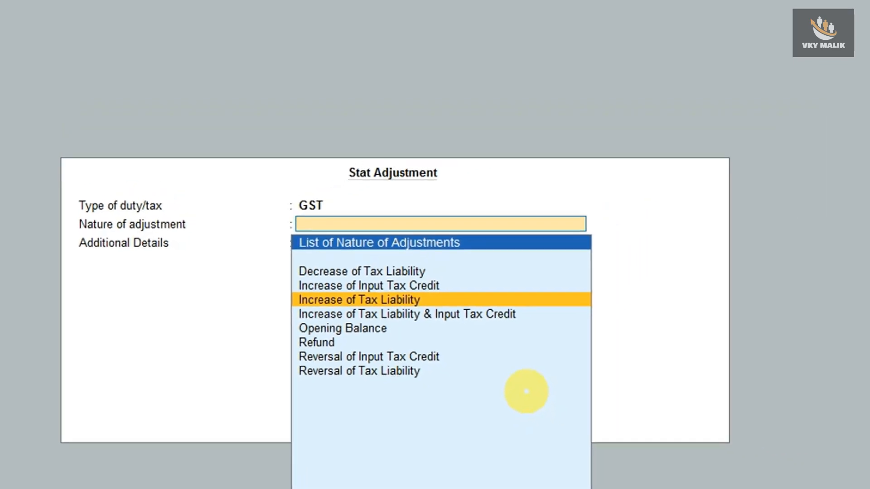
key(Return)
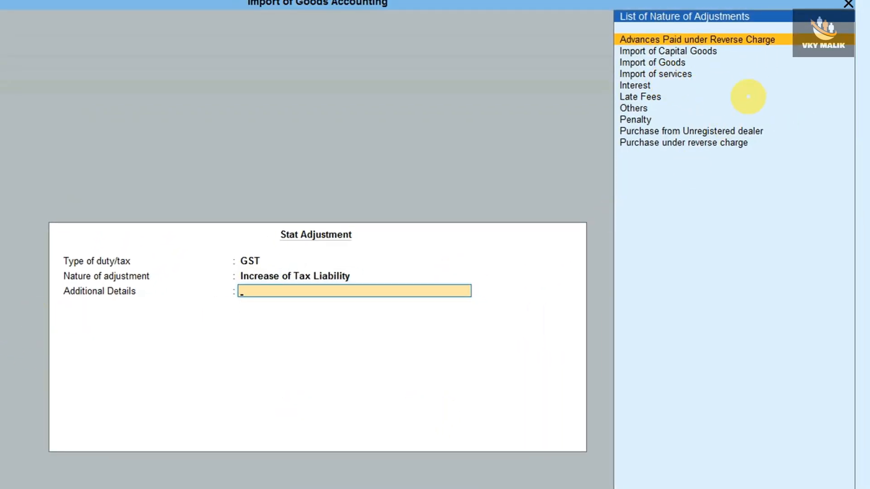
key(Down)
key(Down)
key(Return)
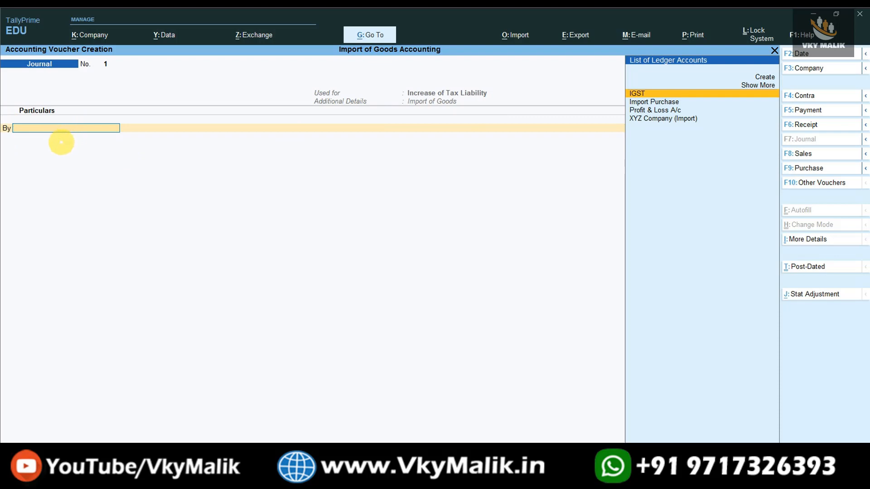
- Create the ledger "Import of Goods" under Current Assets and use it as the journal's debit ledger
key(alt+c)
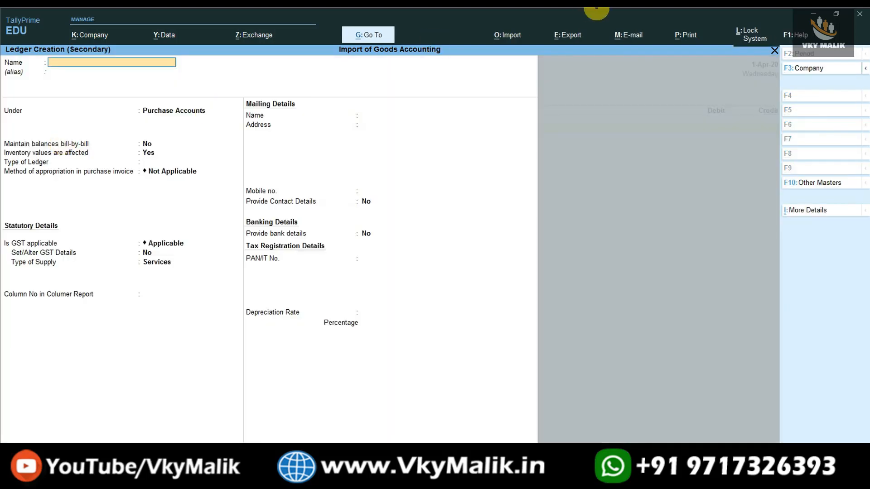
text(Import)
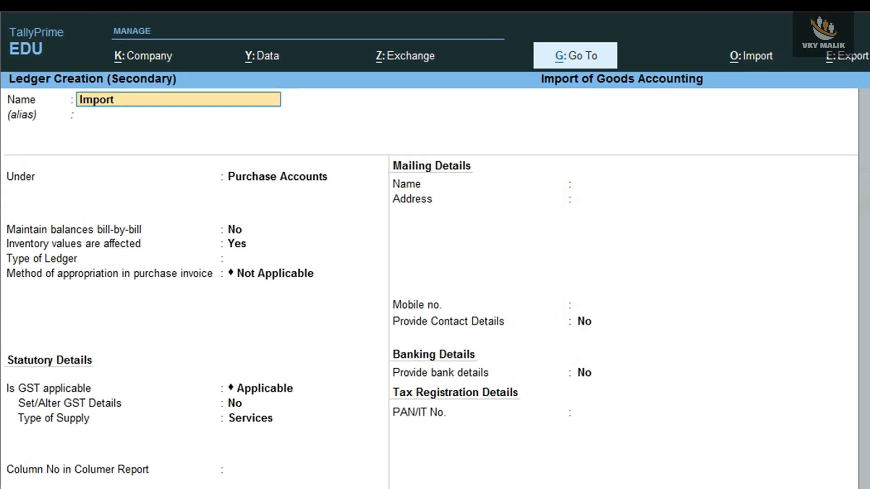
text( of Goods)
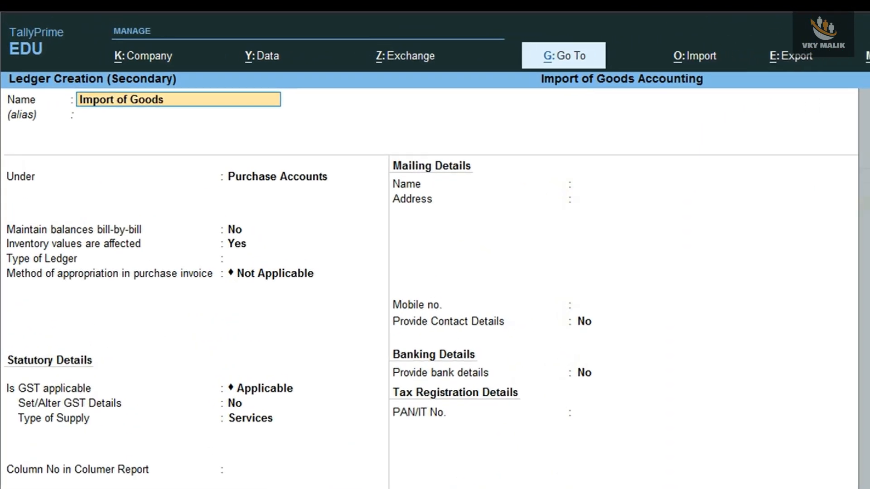
key(Return)
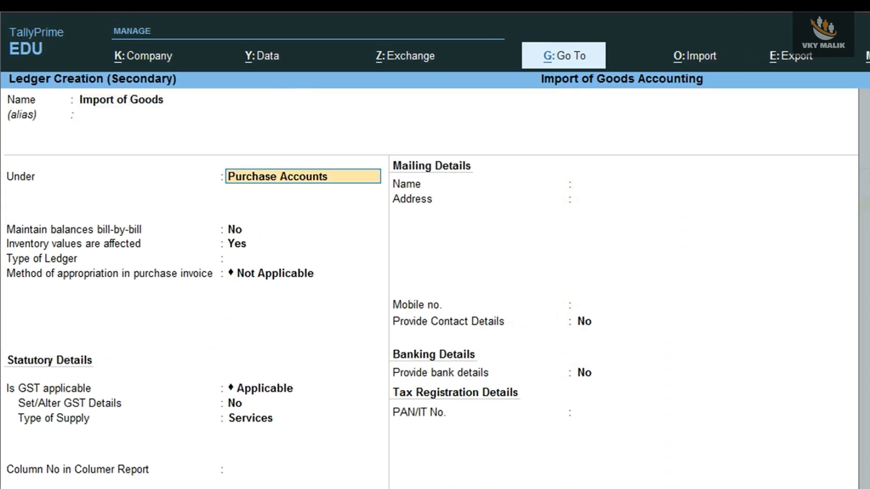
text(Cu)
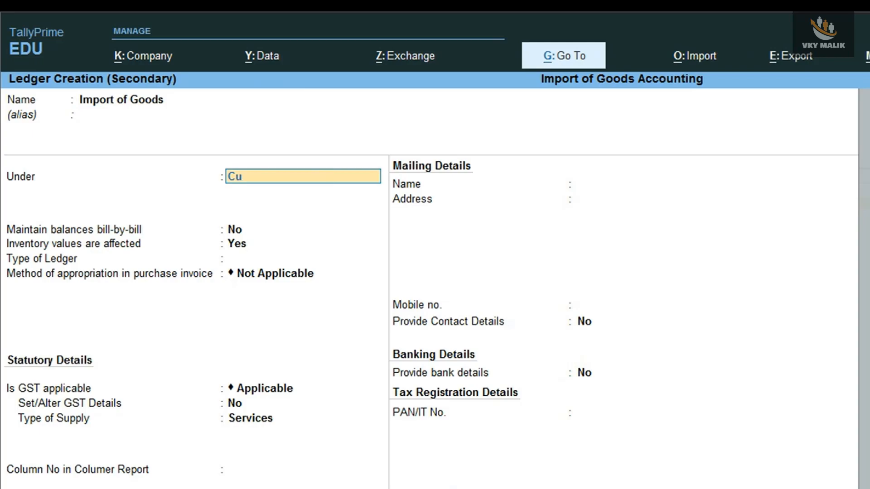
key(Return)
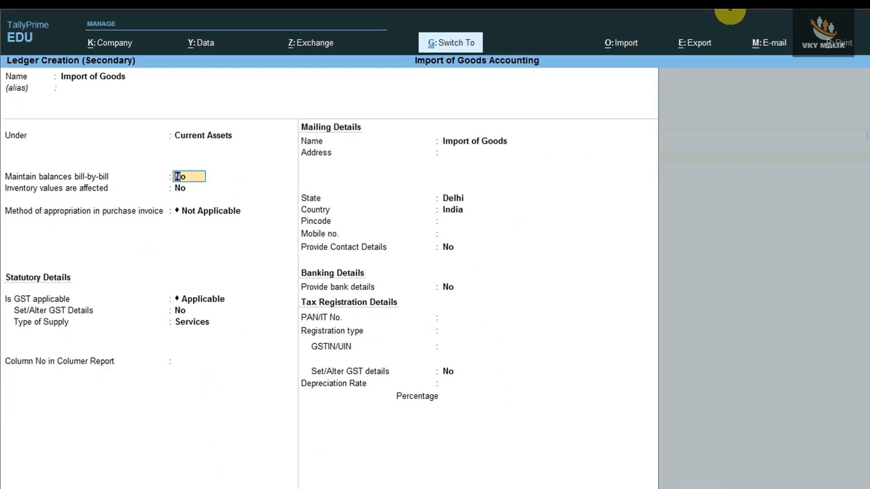
key(ctrl+a)
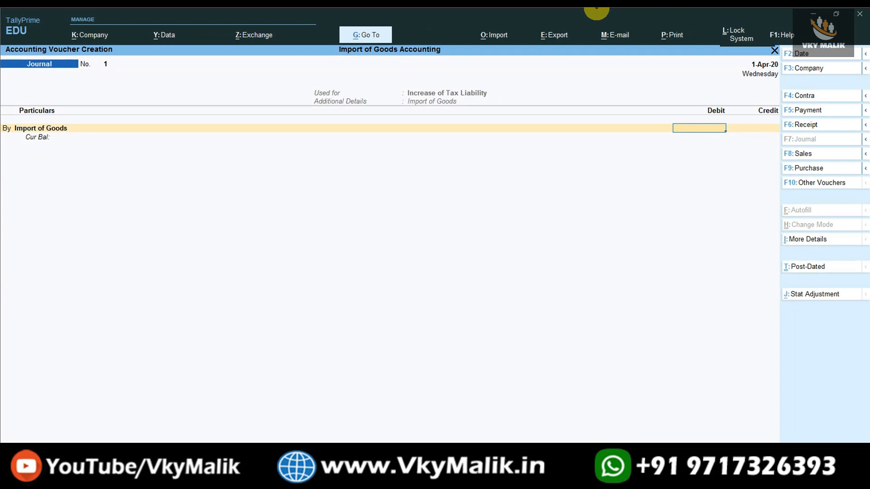
- Debit Import of Goods with 198000, credit IGST with the same amount, leave the taxable value blank, and save the journal voucher
text(198000)
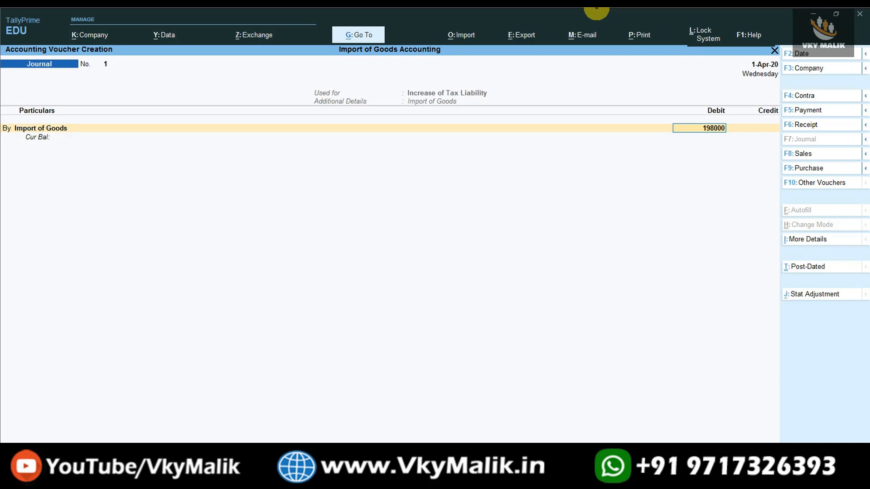
key(Return)
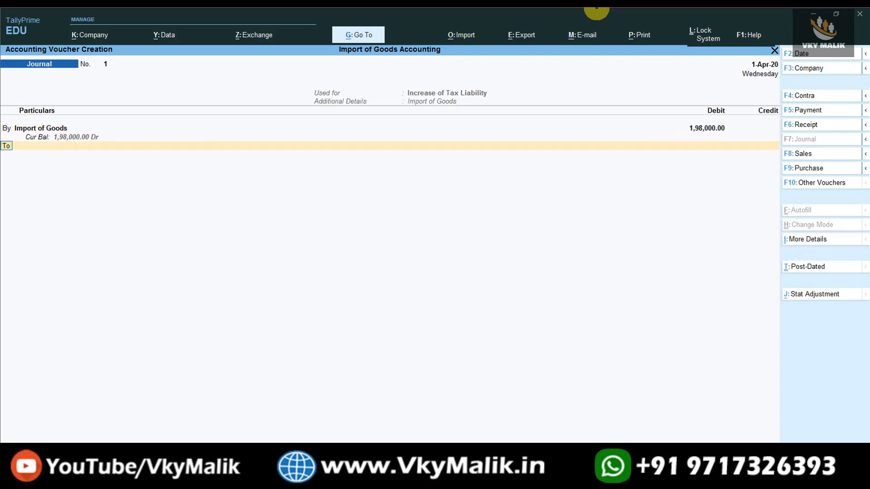
key(Return)
text(I)
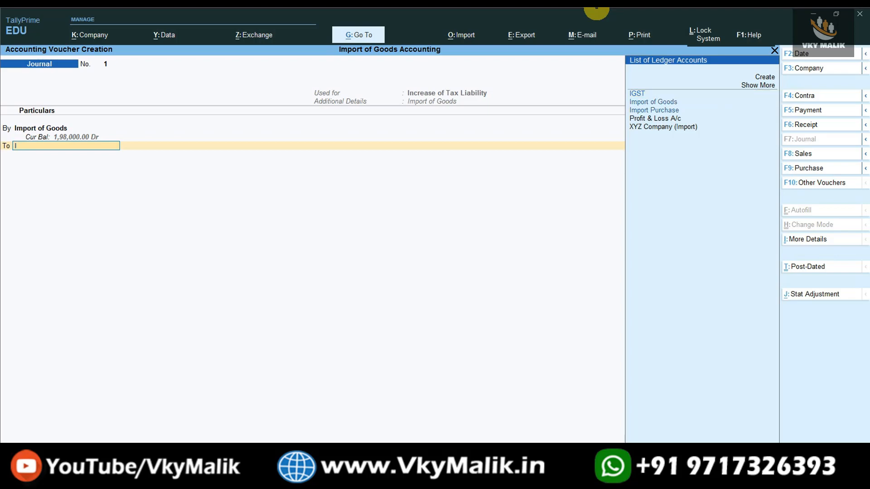
key(Return)
key(Return)
key(Return)
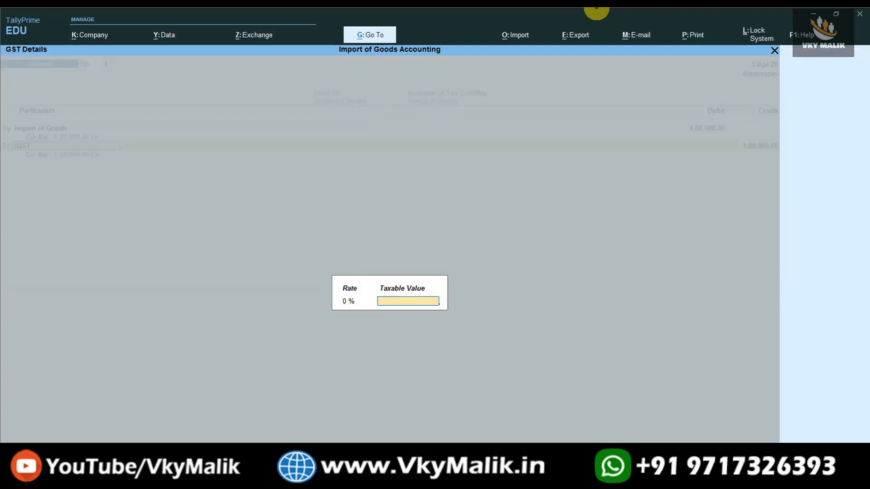
key(Return)
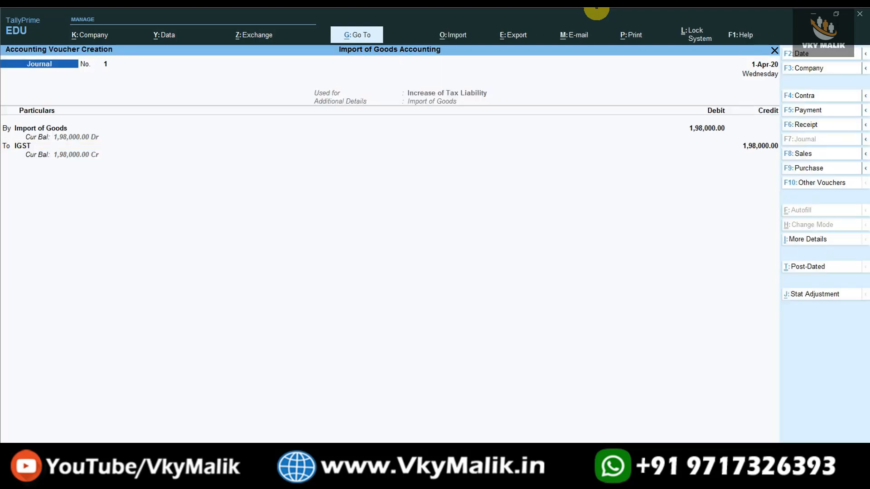
key(Return)
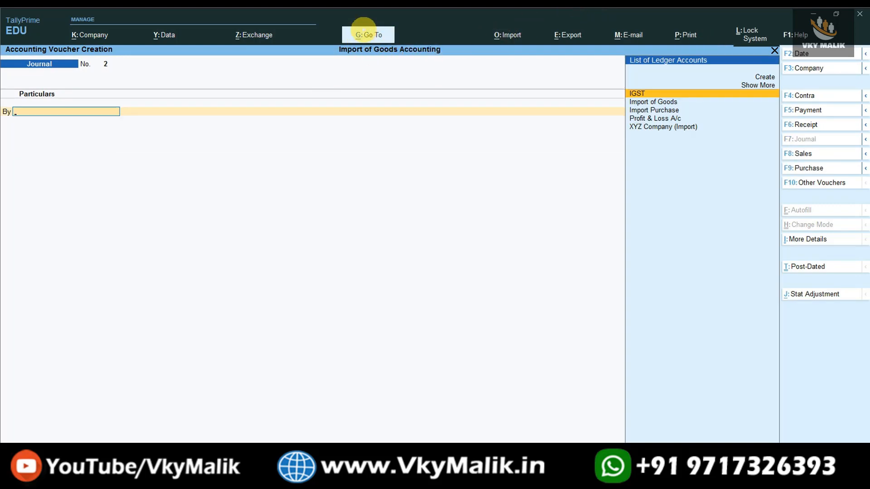
- Examine Duties & Taxes and Import of Goods in the detailed Balance Sheet, and return to the journal voucher screen
click(369, 34)
click(312, 164)
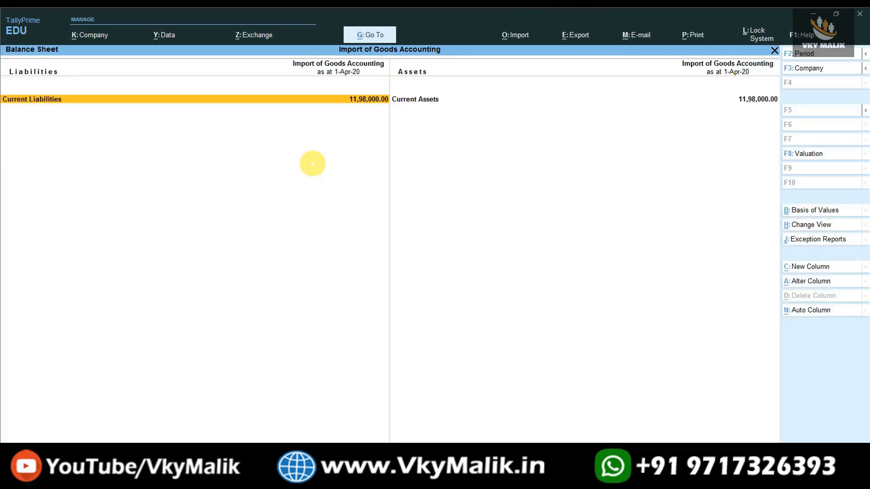
key(alt+F5)
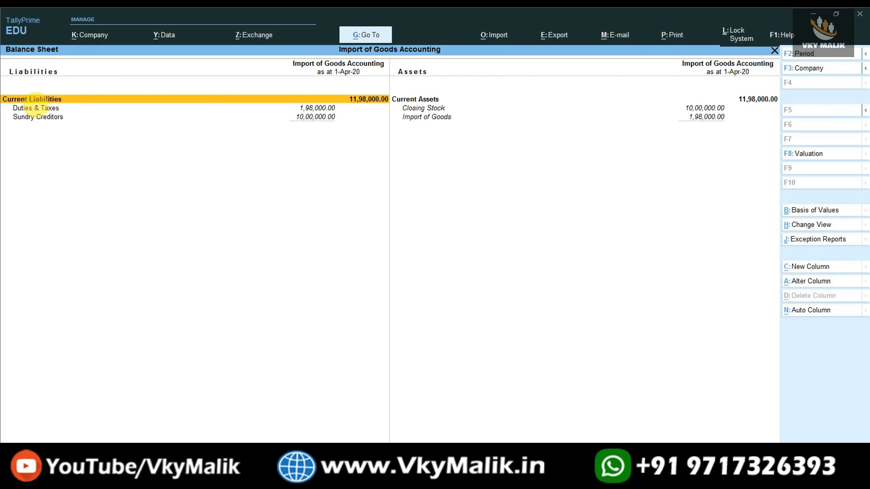
click(19, 109)
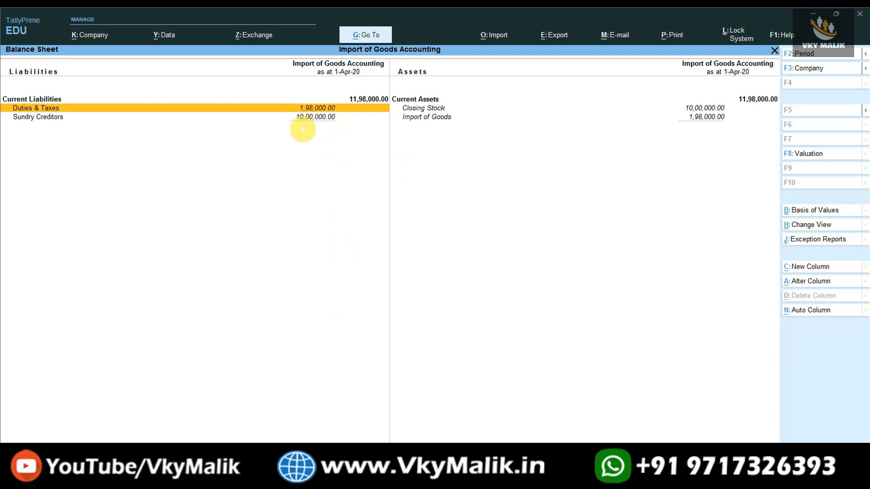
key(Escape)
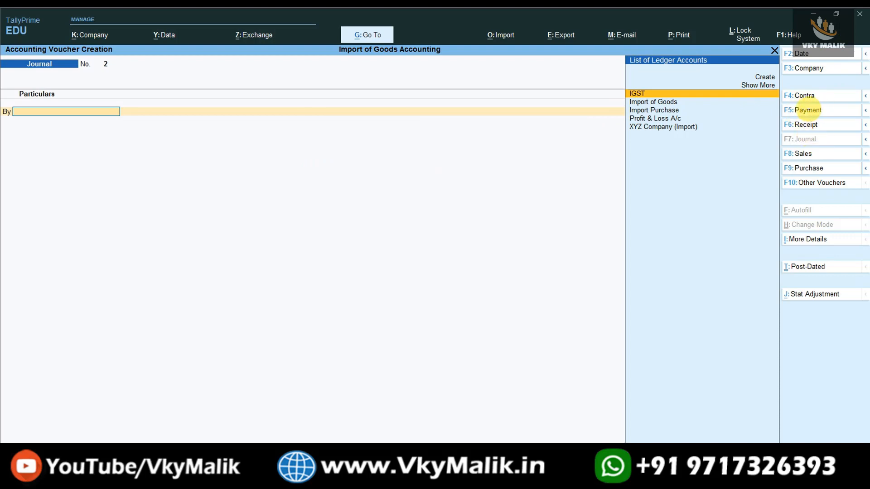
- Start a payment voucher and create the ledger "Kotak Bank" under Bank Accounts as its paying account
click(807, 110)
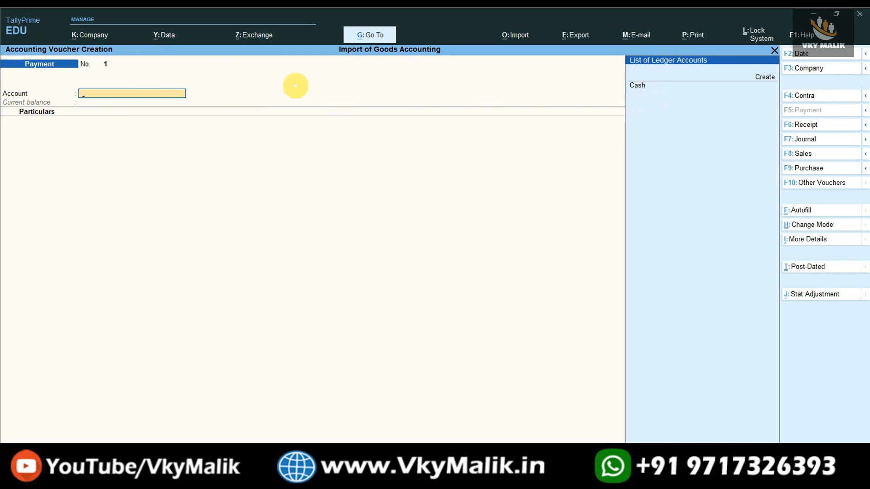
key(alt+c)
text(Kotak m)
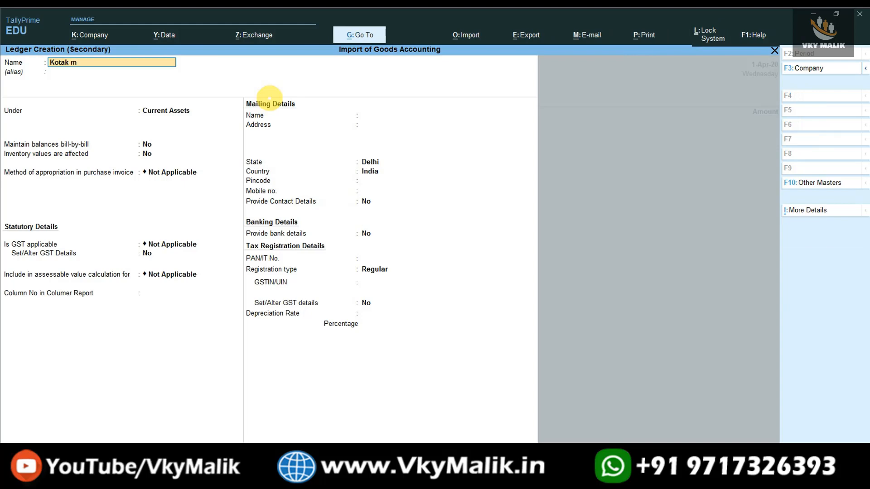
key(BackSpace)
text(Bank)
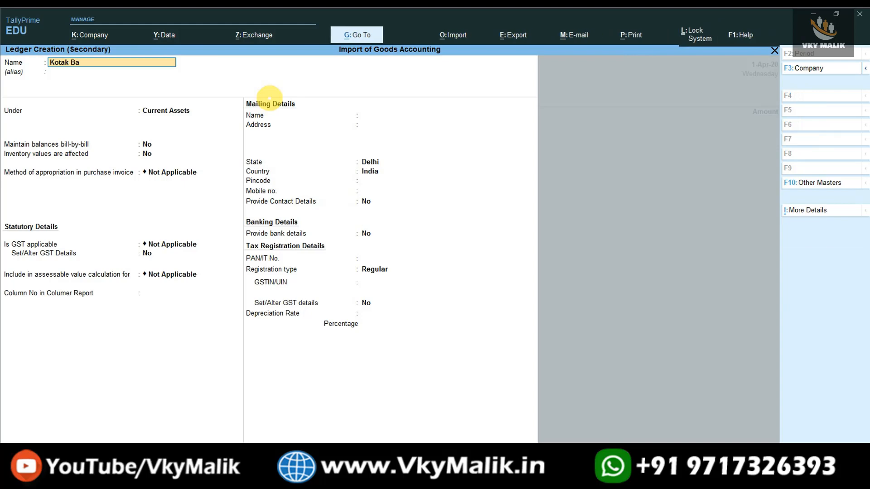
key(Return)
text(Bank)
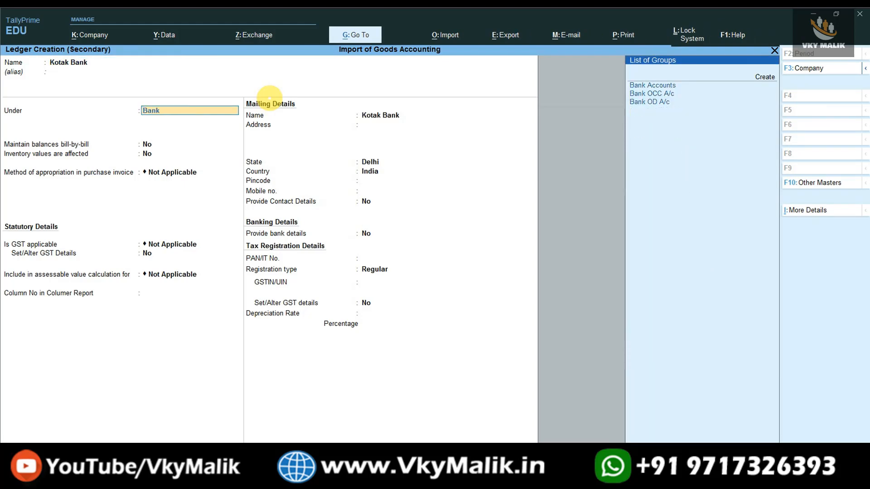
key(Return)
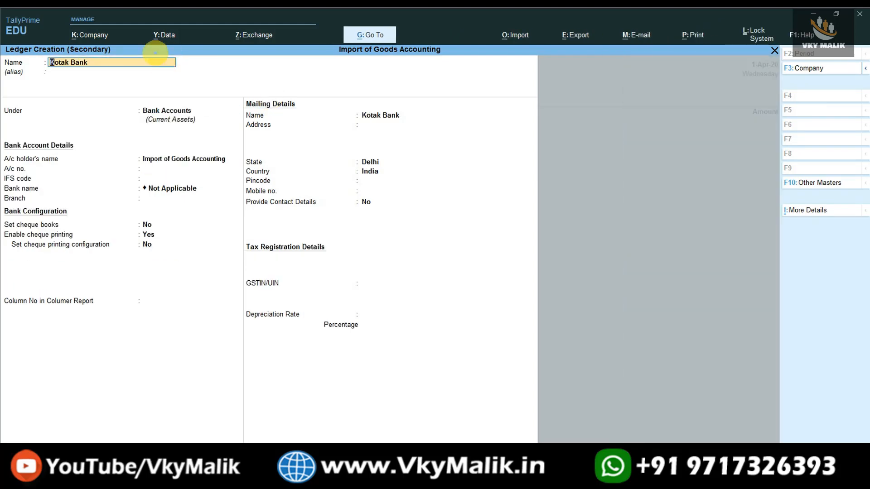
key(ctrl)
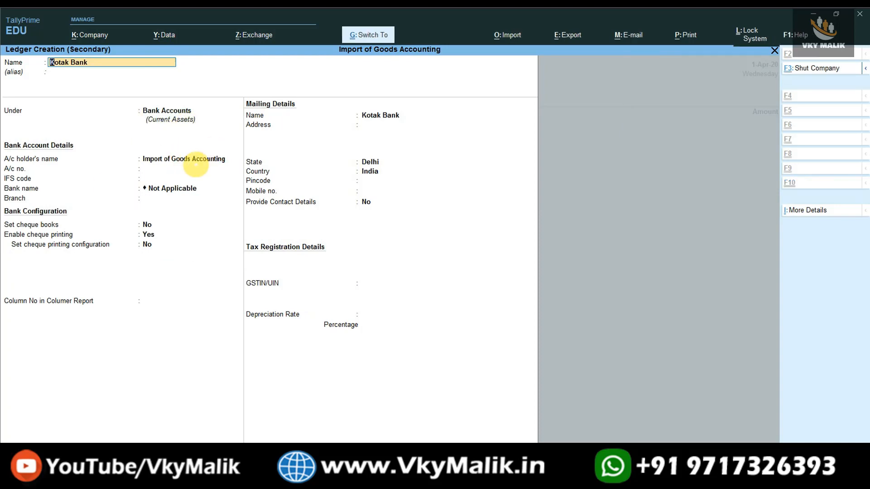
key(ctrl+a)
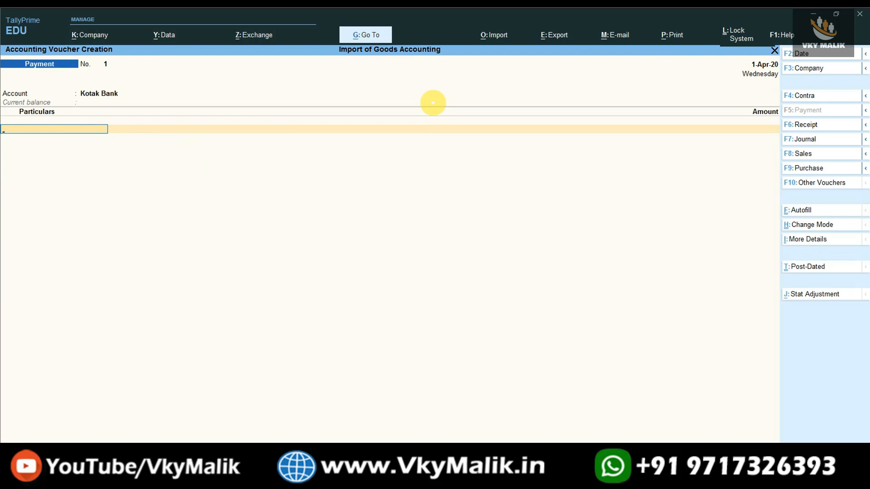
- Create a ledger named "Cutome Duty" under Purchase Accounts from the payment voucher's particulars line
text(c)
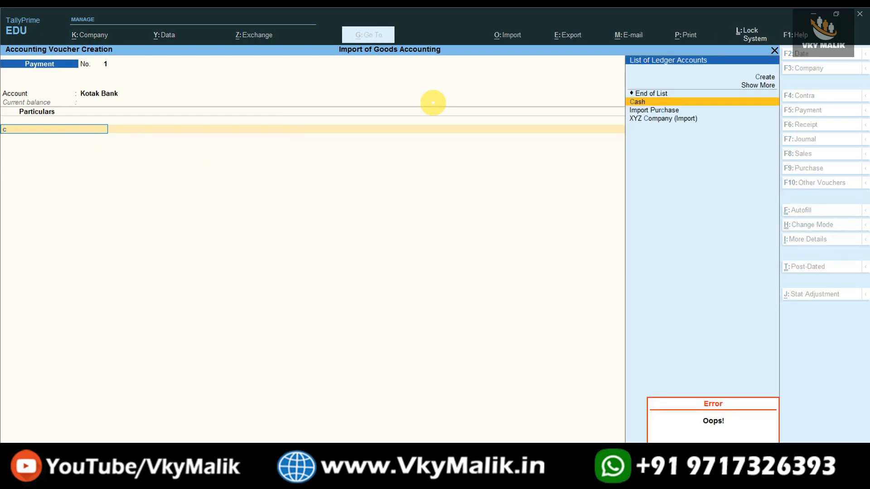
key(alt+c)
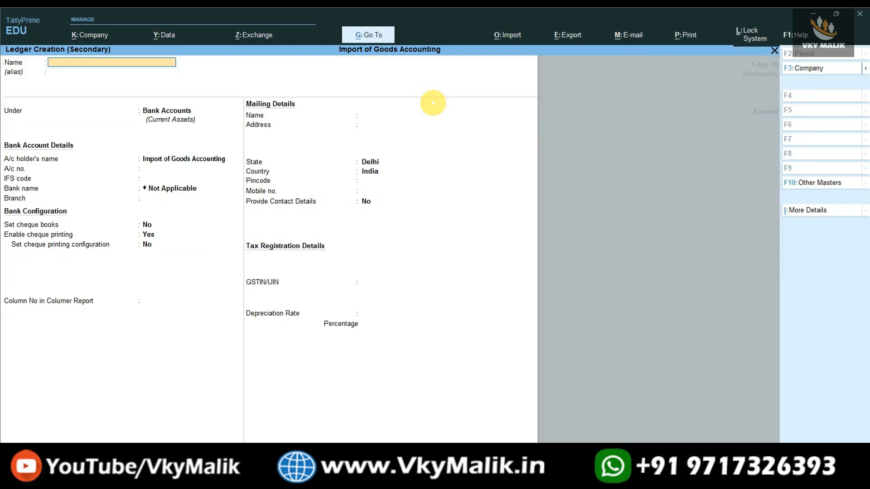
text(Cutom)
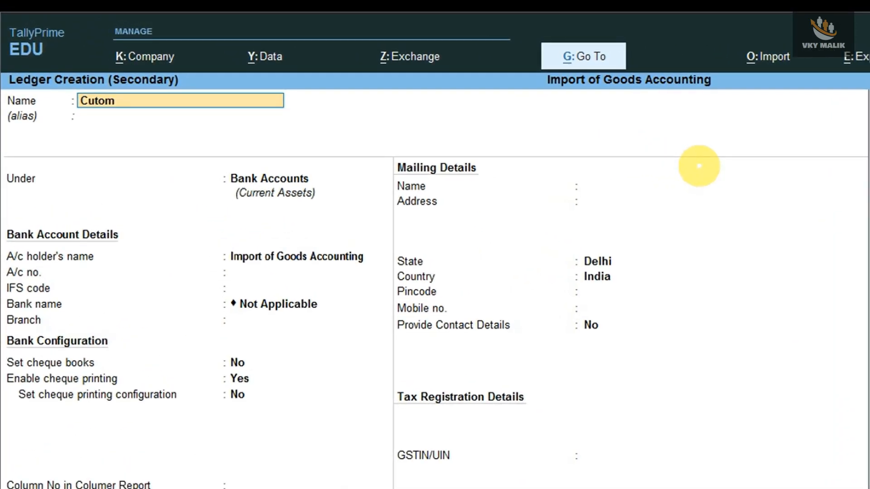
text(e)
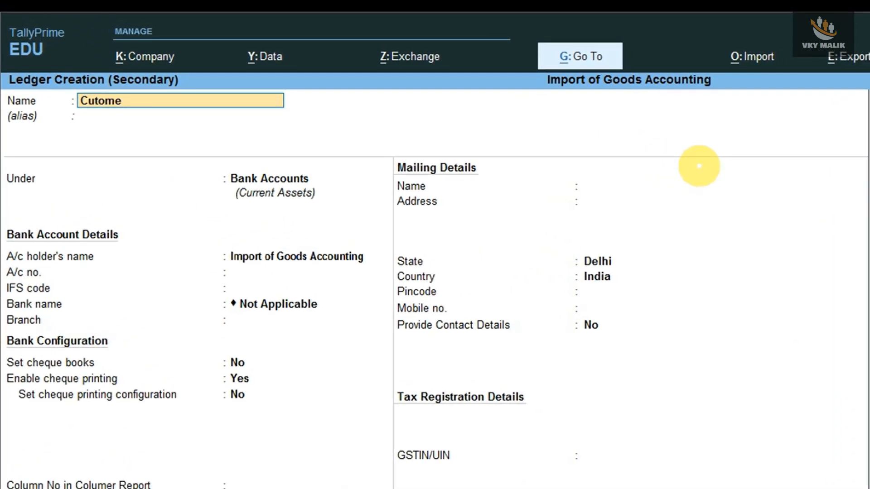
text( Duty)
key(Return)
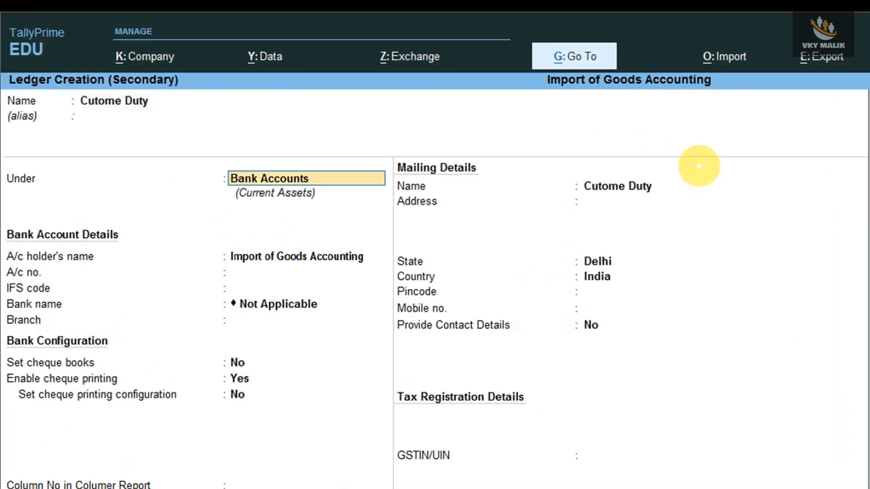
text(Pur)
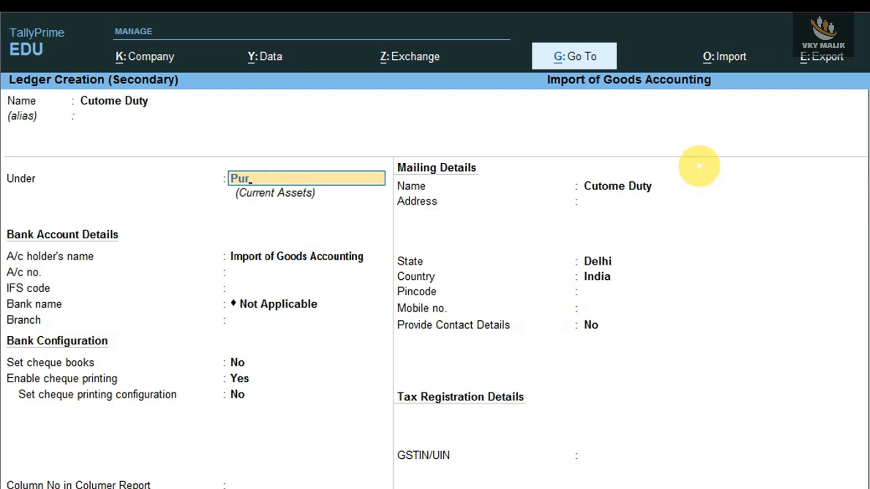
key(Return)
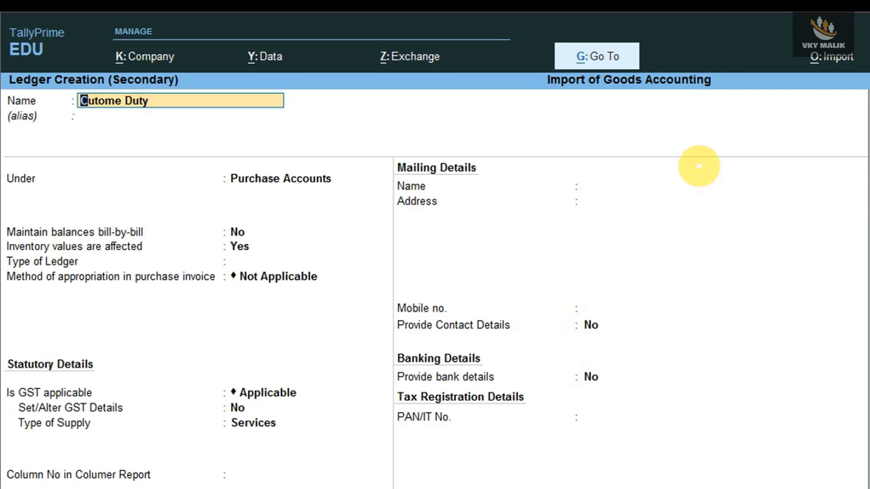
- Leave the ledger type as Not Applicable and set the method of appropriation in purchase invoice to Appropriate by Value
key(Return)
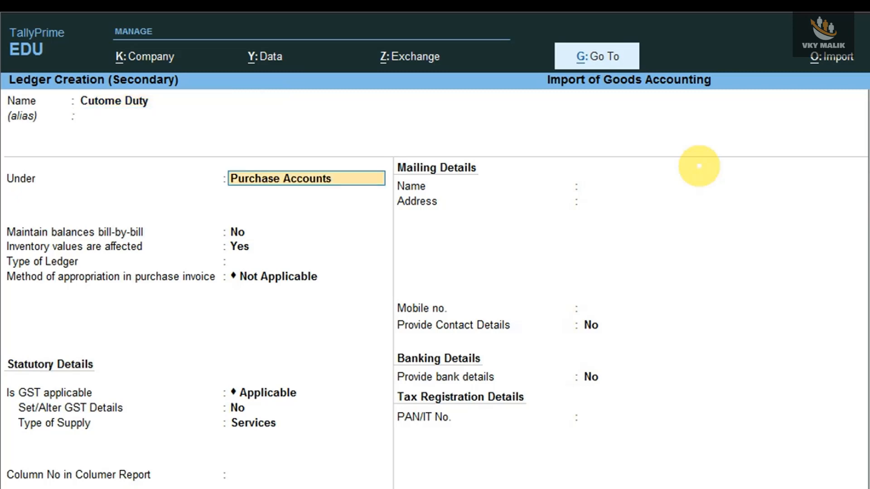
key(Return)
key(Return)
key(Return)
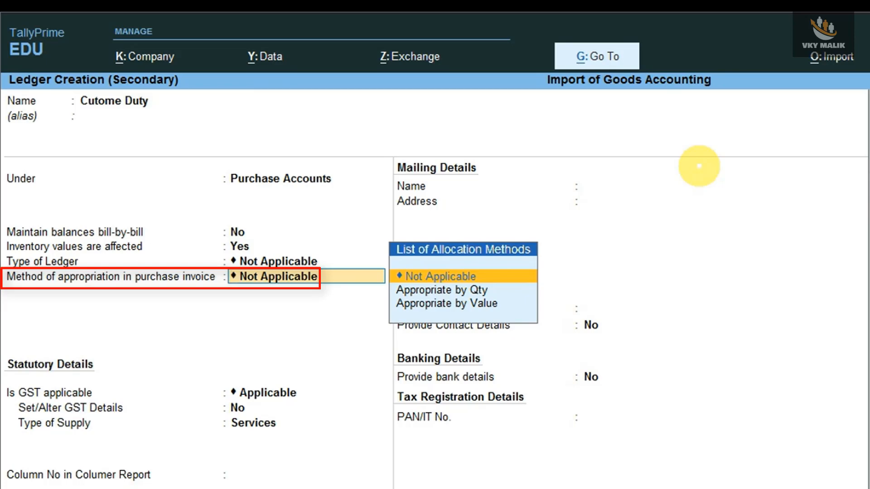
key(Down)
key(Down)
key(Return)
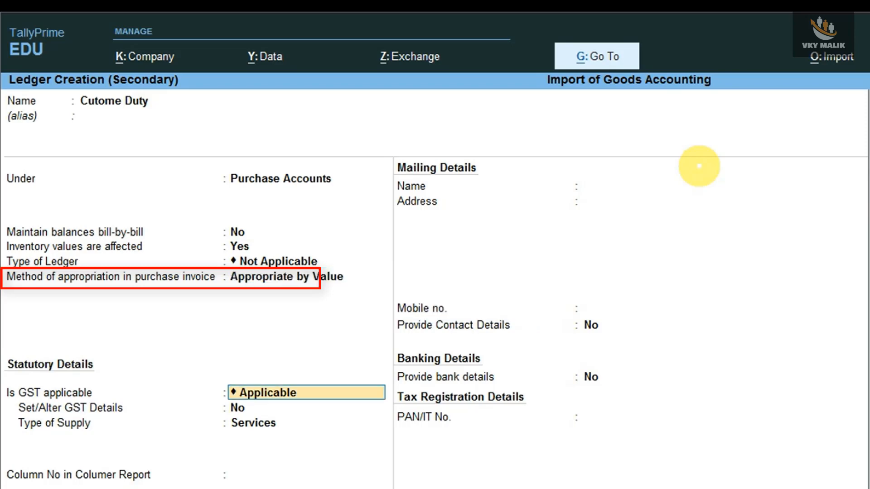
- Review the ledger configuration for appropriation methods, keep Appropriate by Value, and save the Cutome Duty ledger
key(Up)
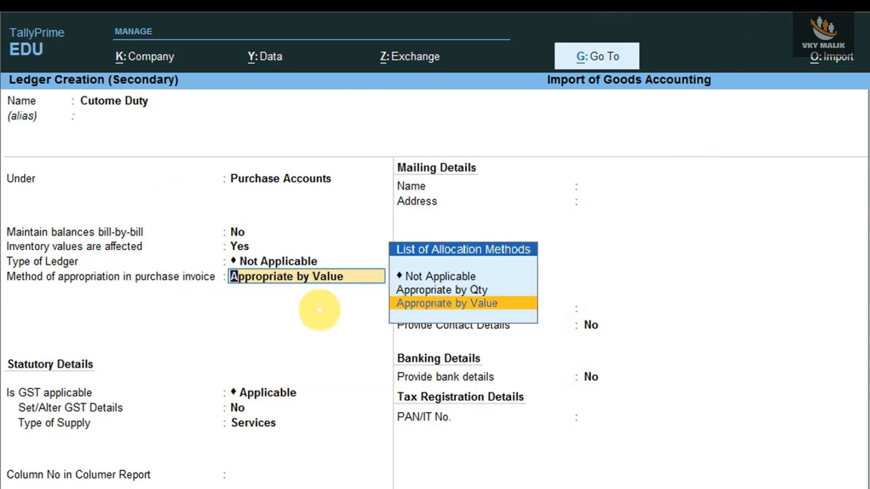
key(F12)
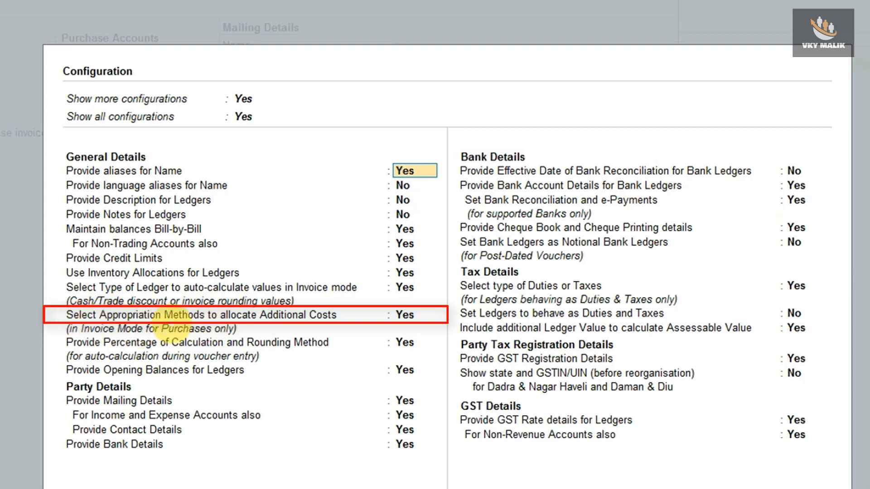
click(64, 320)
key(ctrl+a)
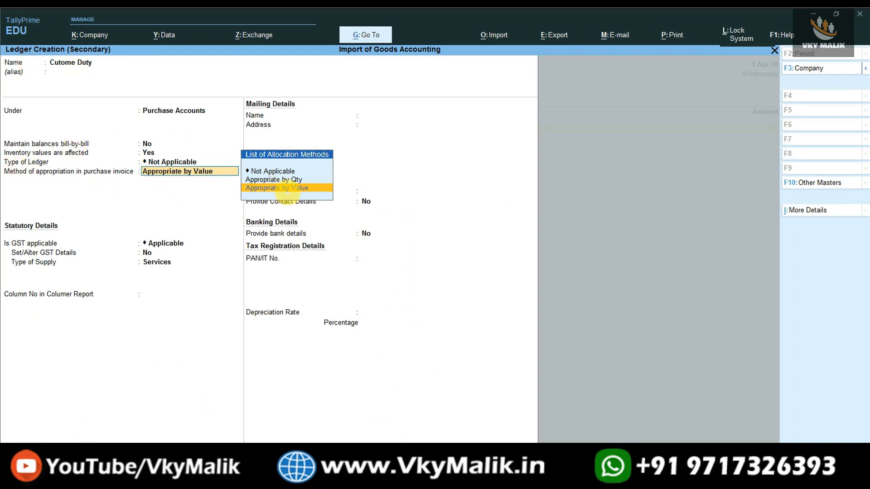
click(286, 187)
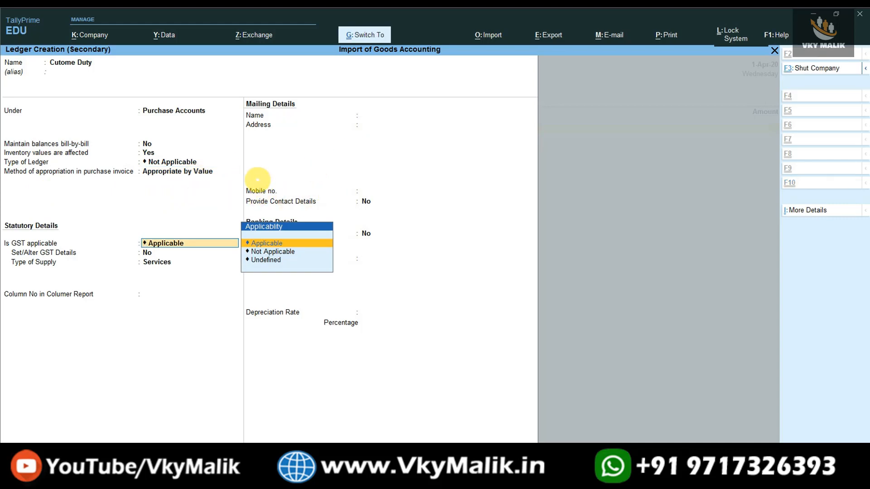
key(ctrl+a)
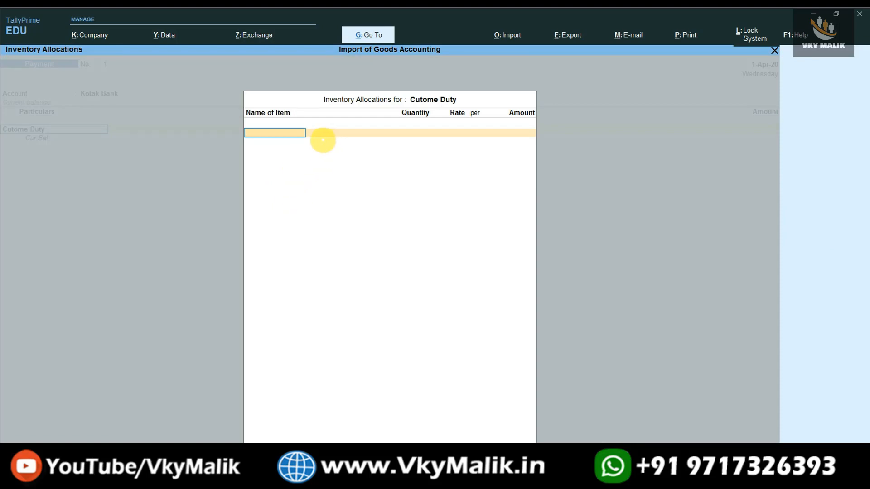
- Allocate an amount of 100000 for Cutome Duty to the stock item Instruments, leaving quantity and rate blank
click(311, 136)
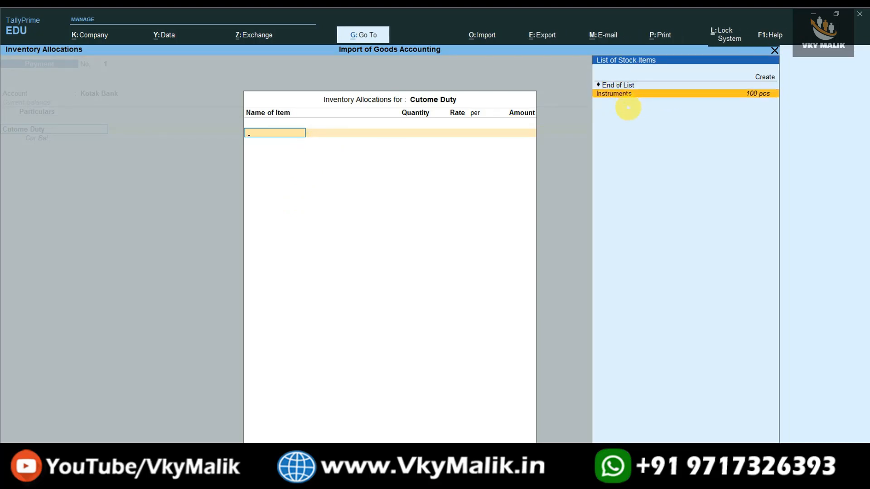
click(626, 97)
key(Return)
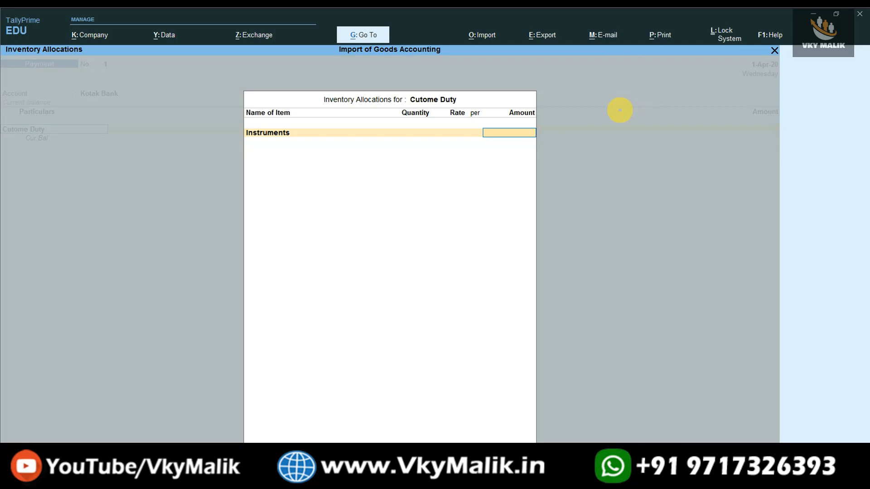
text(100000)
key(Return)
key(Return)
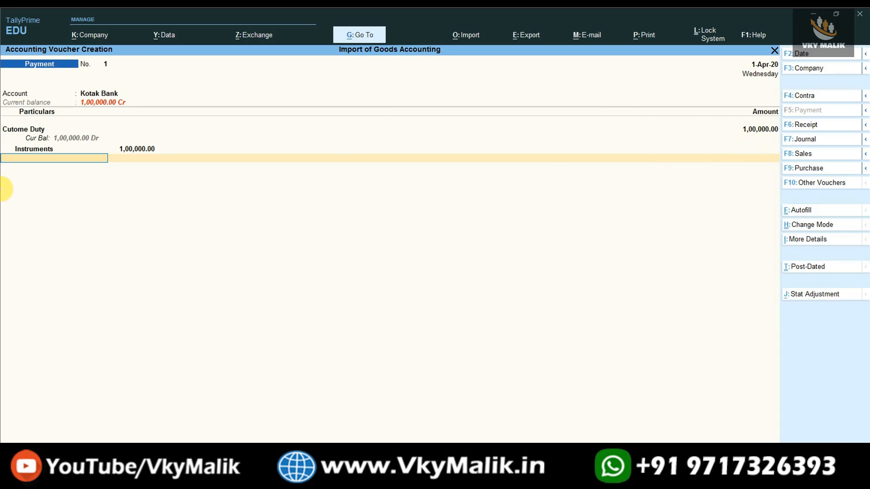
- Add IGST to the payment with an amount of 198000 and save the payment voucher
text(Igs)
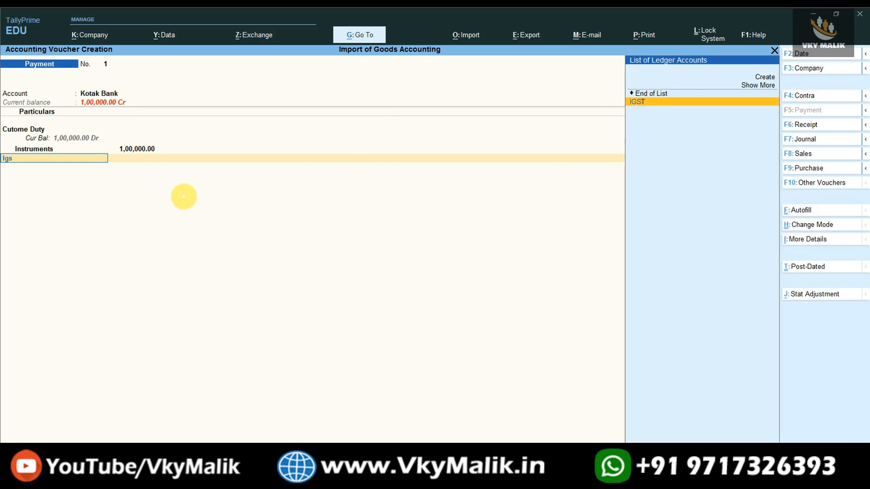
text(t)
key(Return)
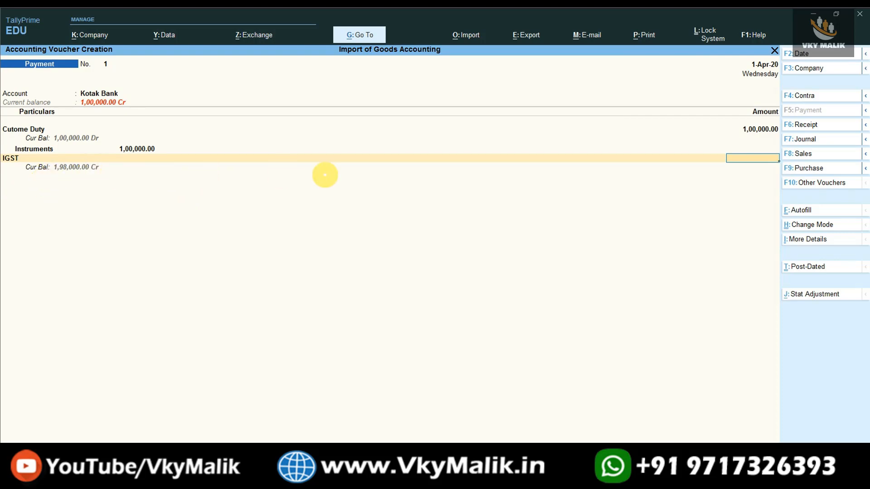
text(198000)
key(Return)
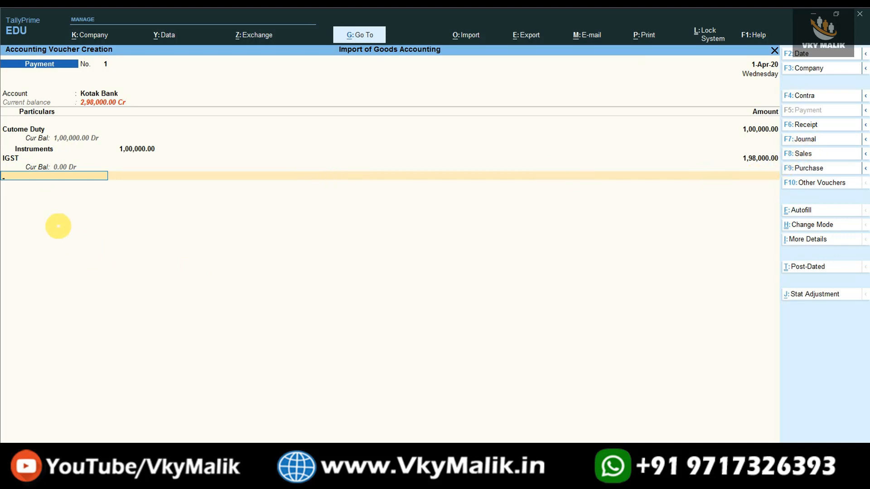
key(ctrl+a)
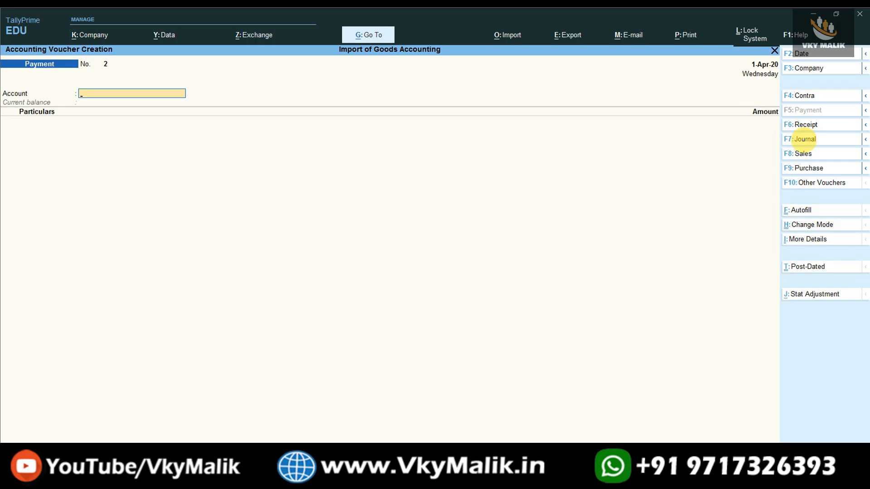
- Start a journal voucher with a GST statutory adjustment for Increase of Input Tax Credit, with Import of Goods as additional details
click(804, 139)
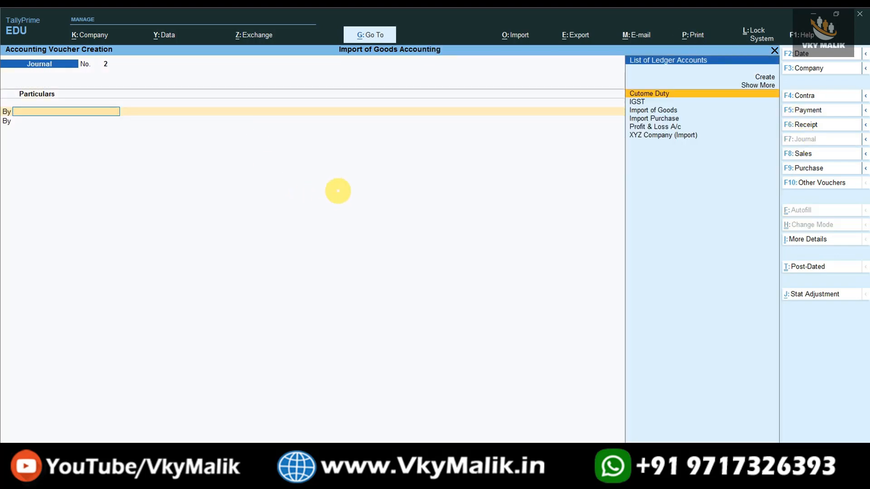
key(alt+j)
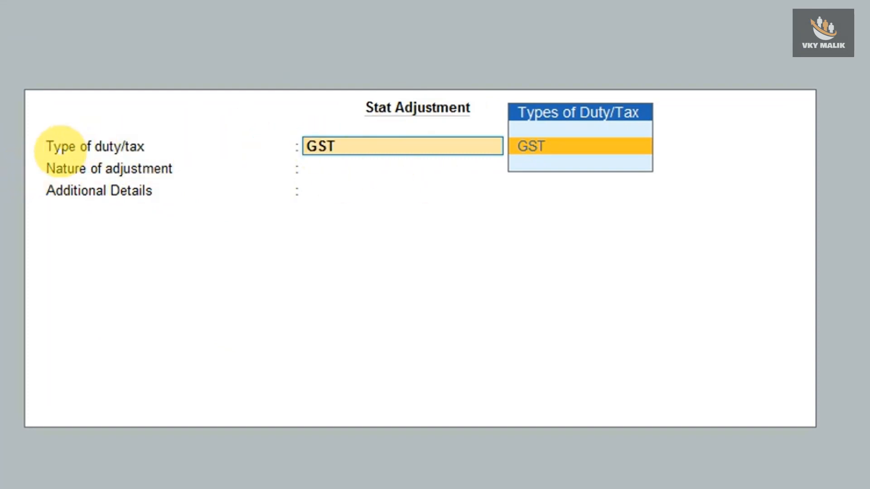
key(Return)
key(Down)
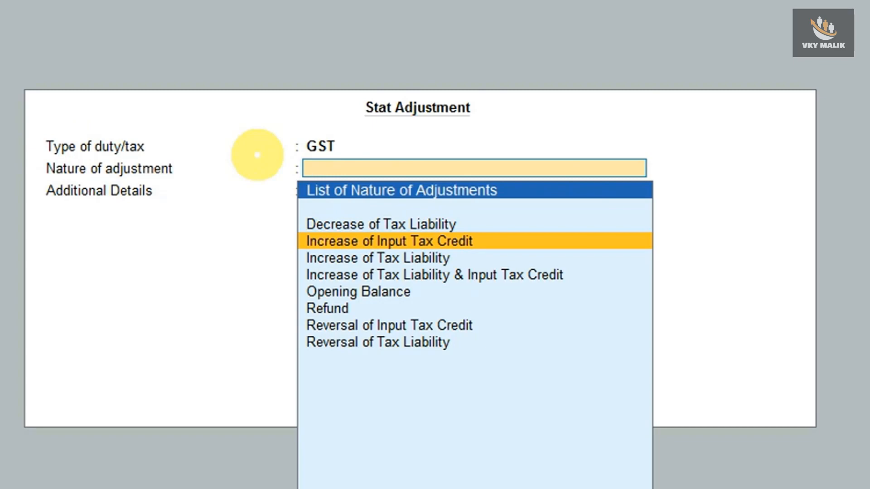
key(Down)
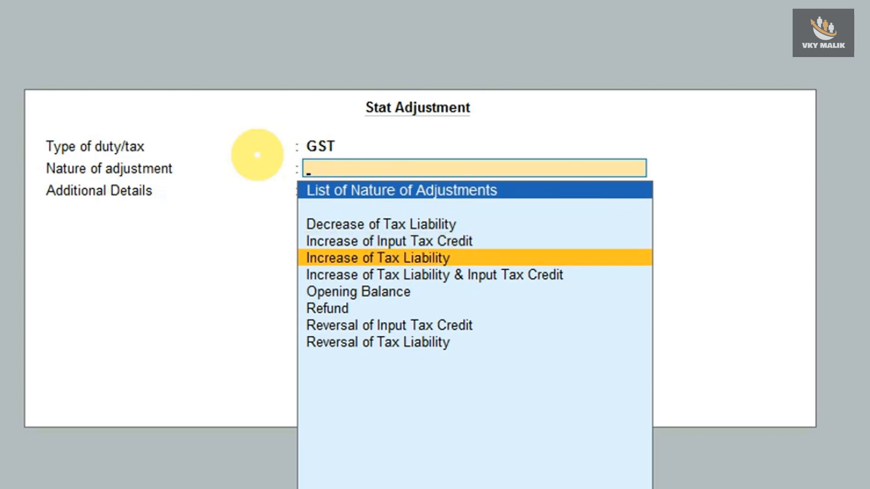
key(Up)
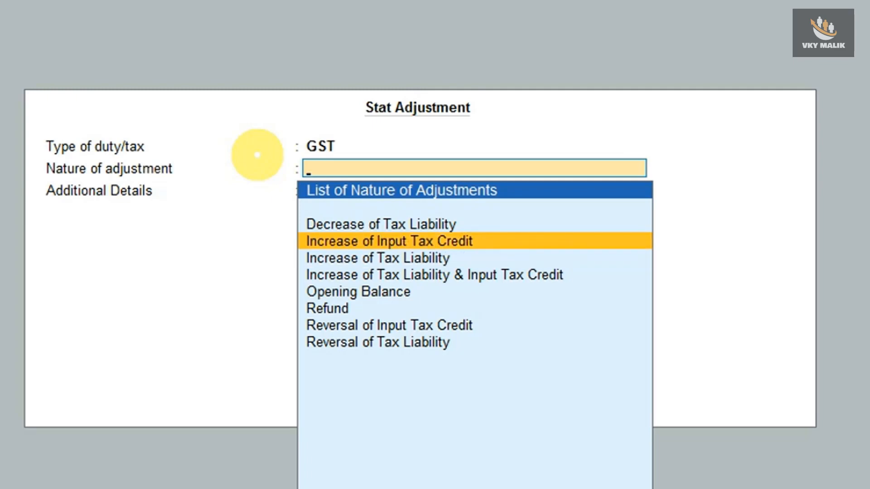
key(Return)
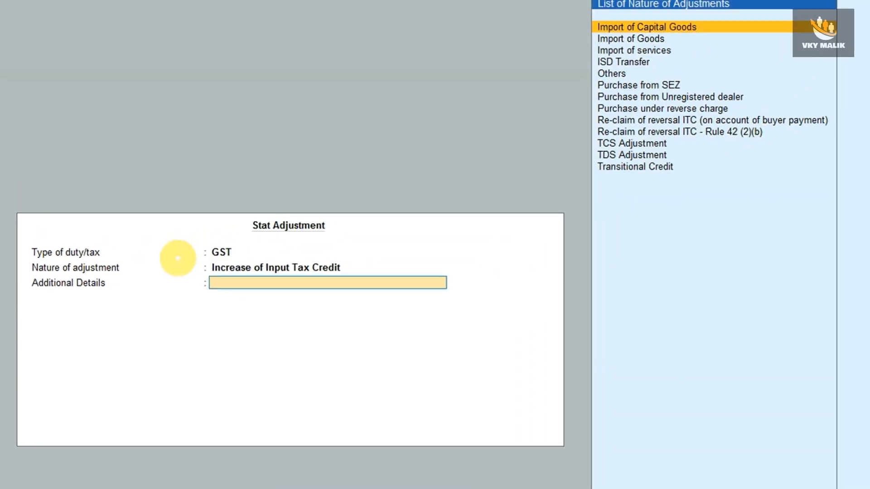
key(Down)
key(Down)
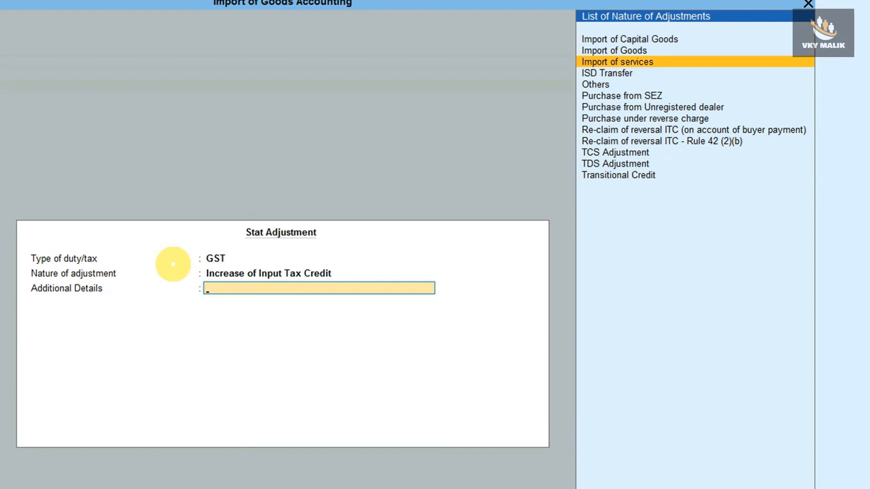
key(Up)
key(Return)
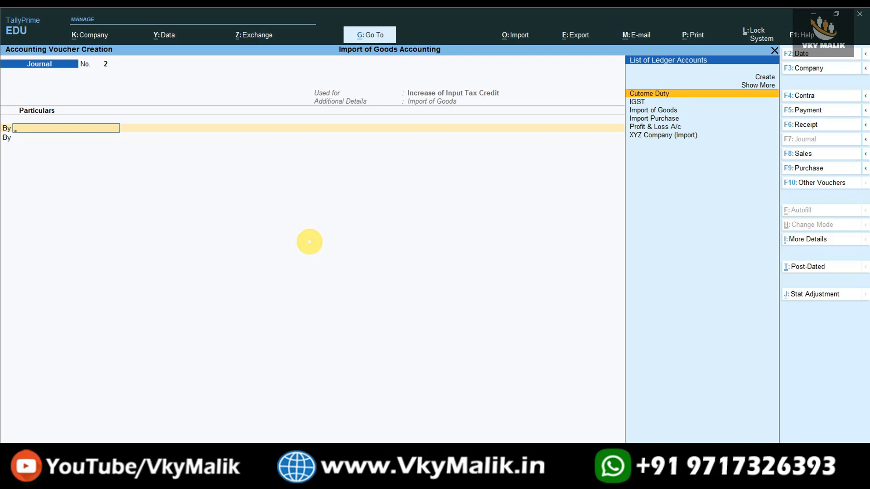
- Debit IGST with 198000 and credit the Import of Goods ledger with the same amount in the journal voucher
text(i)
key(Return)
key(Return)
text(1,98,0)
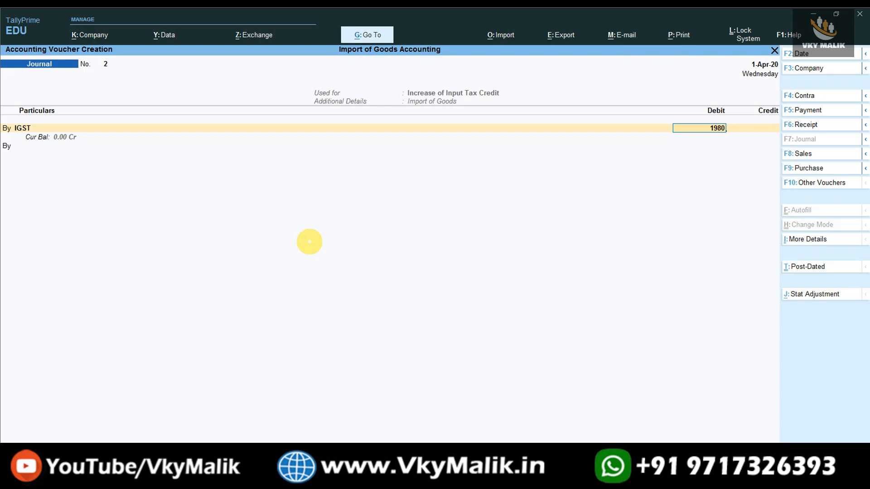
text(00)
key(Return)
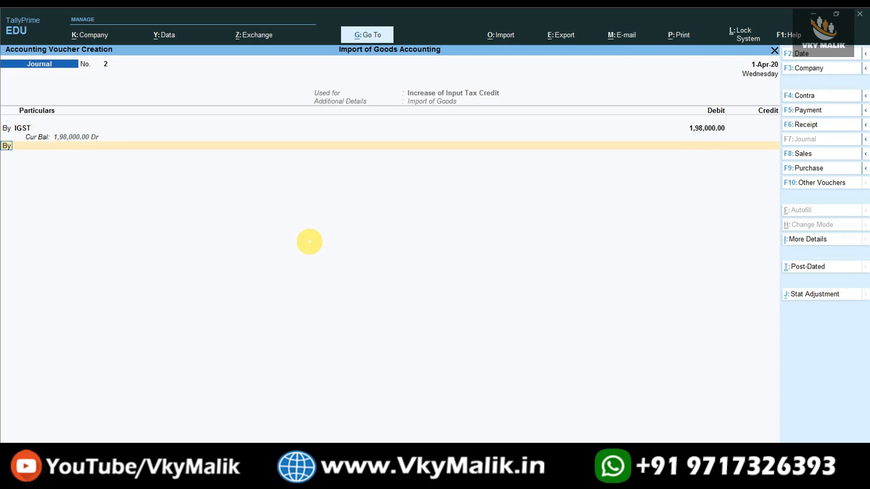
key(t)
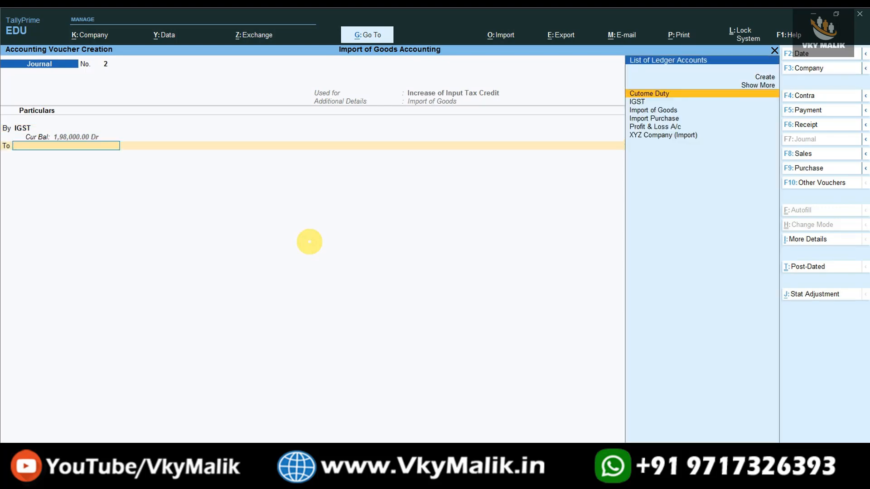
text(i)
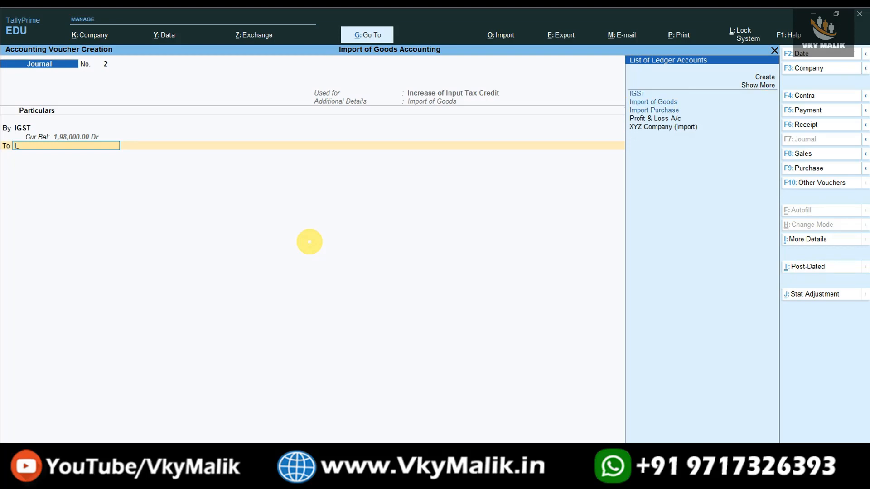
key(Down)
key(Return)
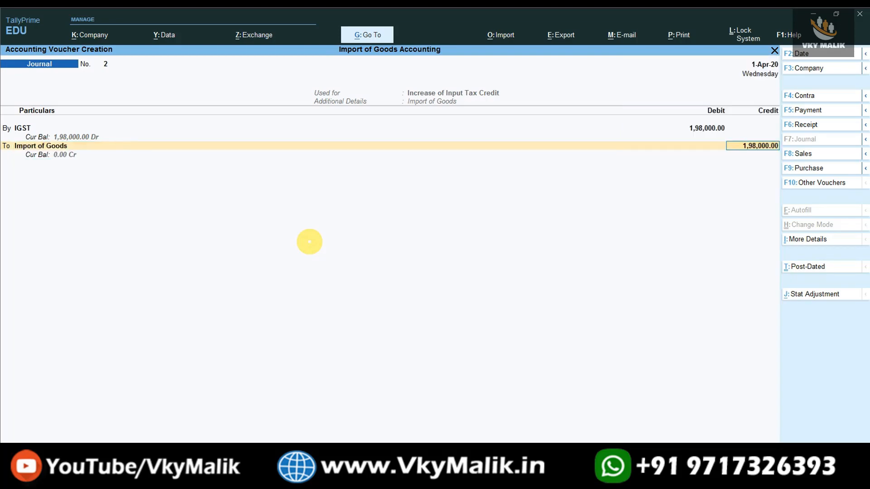
- Save the journal voucher that debits IGST and credits Import of Goods
key(Return)
key(Return)
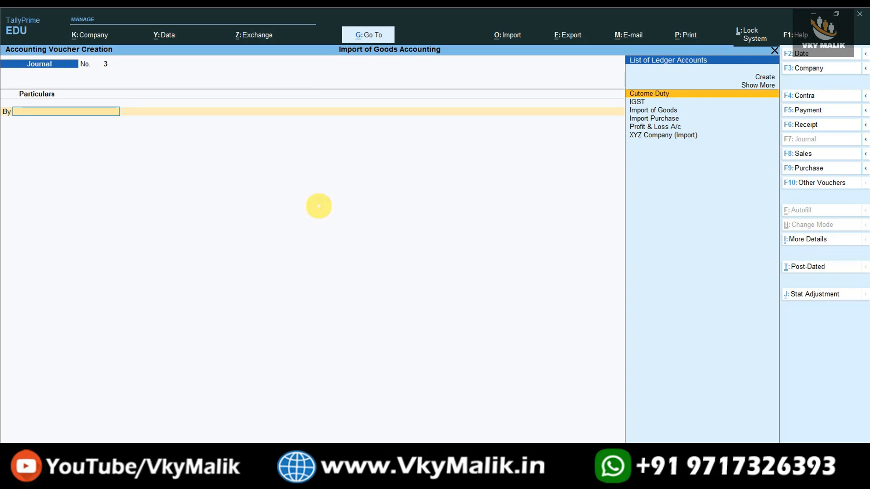
- Open the Balance Sheet in detailed format and check Duties & Taxes under Current Liabilities
click(374, 34)
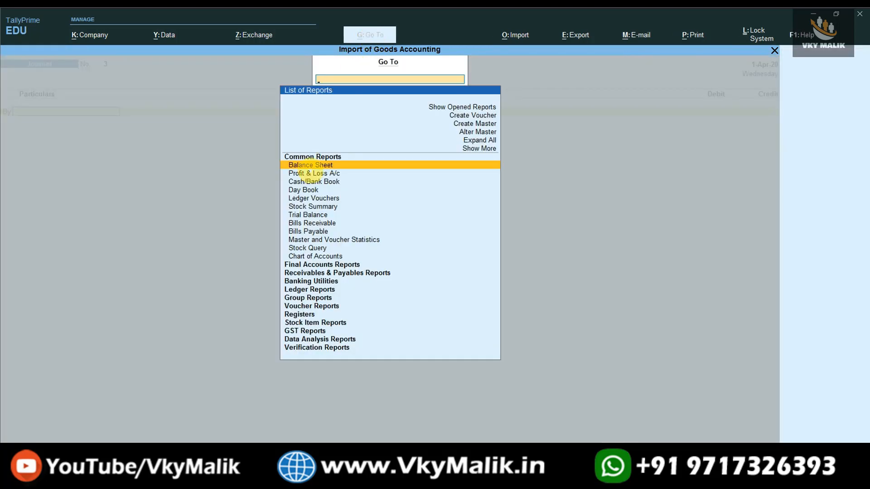
click(311, 165)
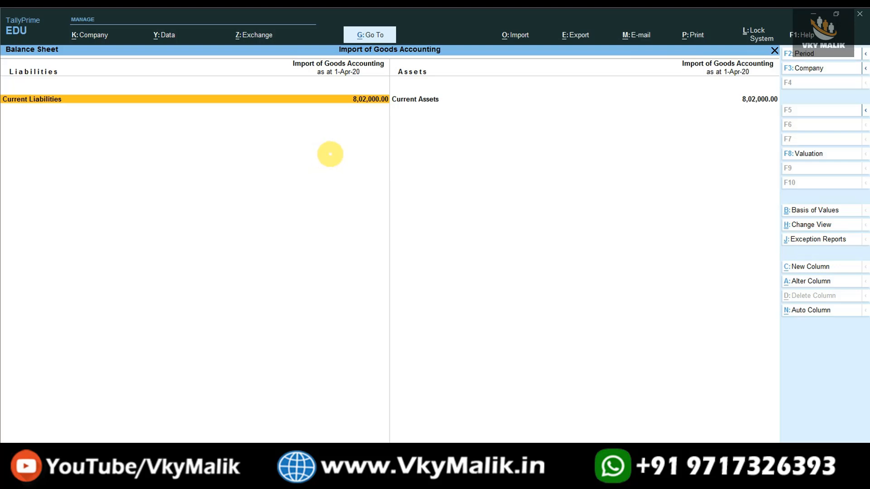
key(alt+F5)
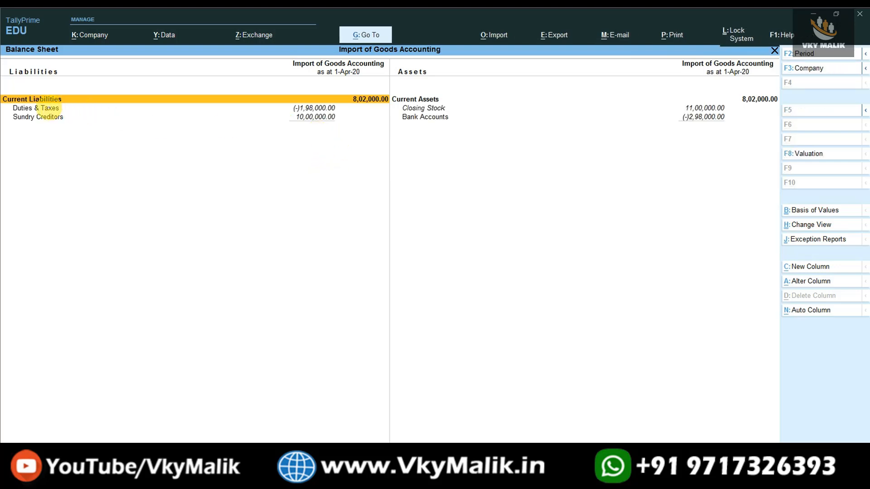
click(48, 109)
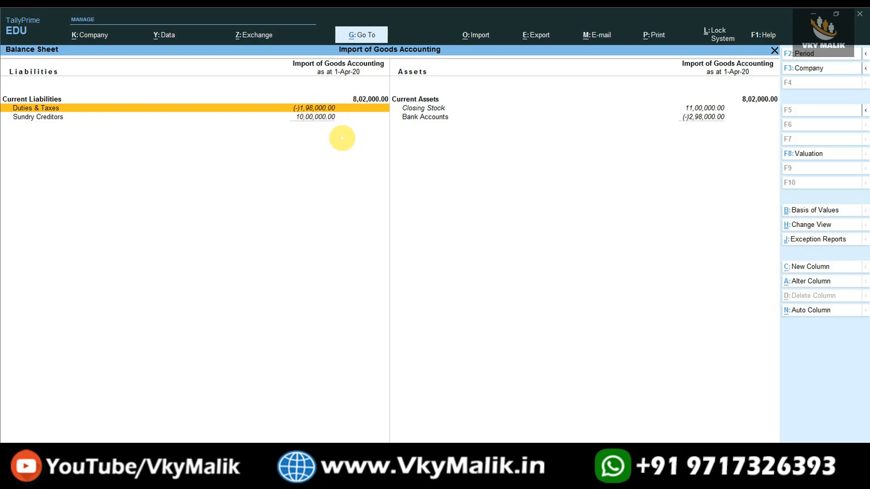
- Search the list of reports for Ledger
key(alt+g)
text(Ledger)
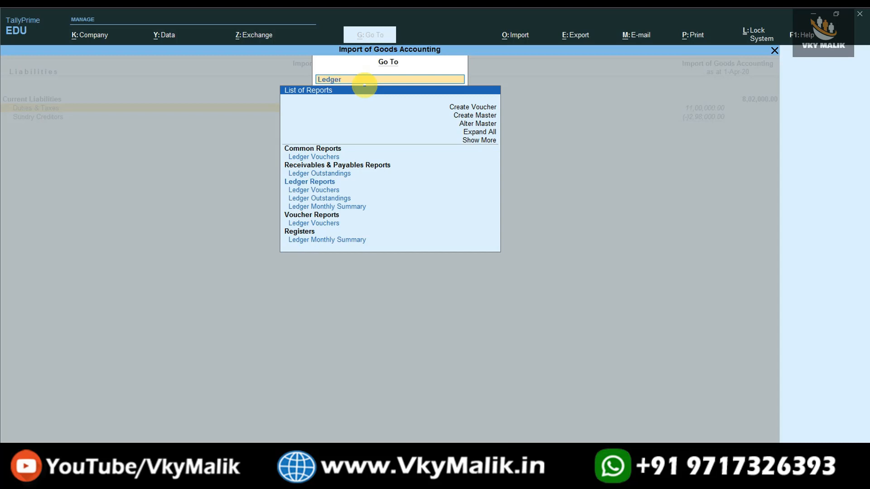